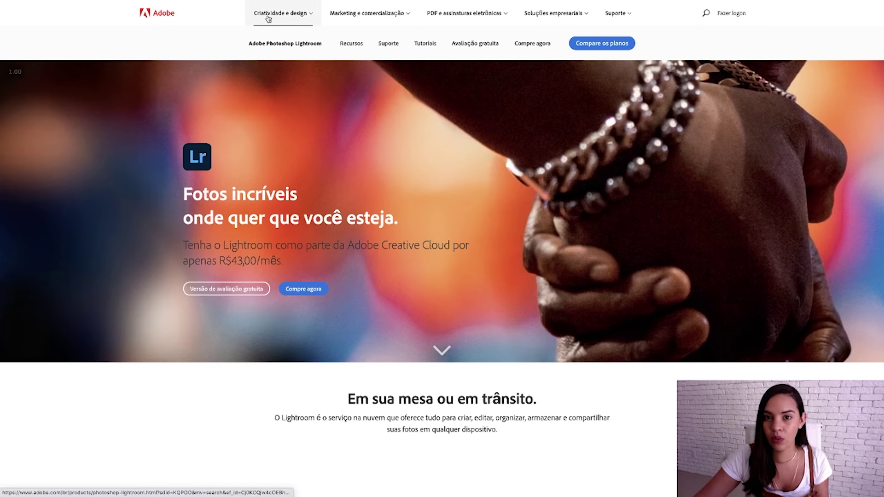
Step: Go to the Adobe photographers page via Criatividade e design > Fotógrafos
scroll(269, 20, "down", 1)
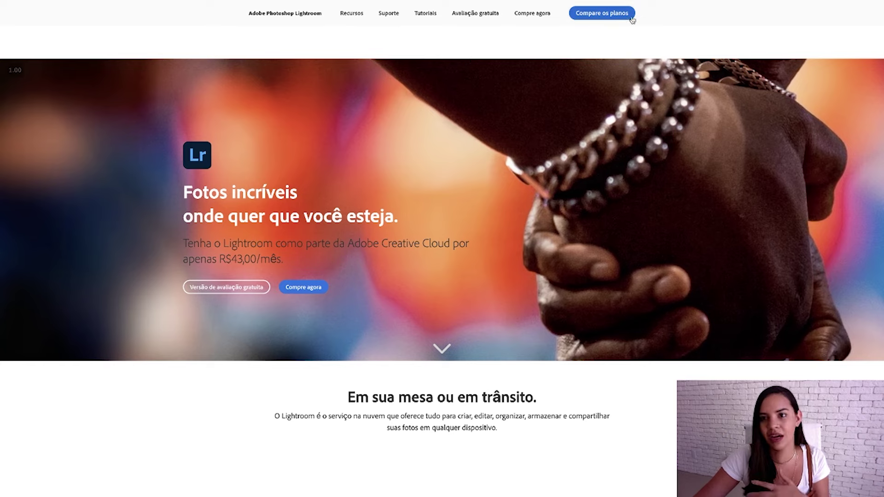
scroll(603, 41, "up", 1)
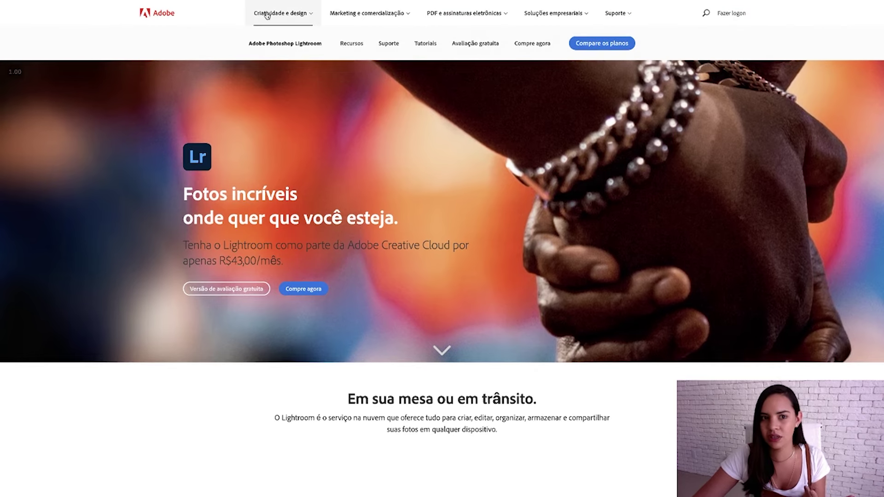
left_click(281, 15)
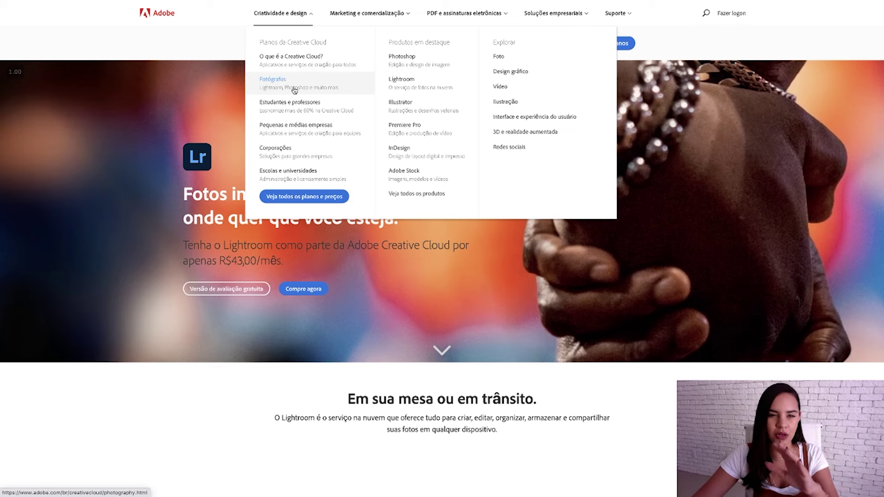
left_click(295, 90)
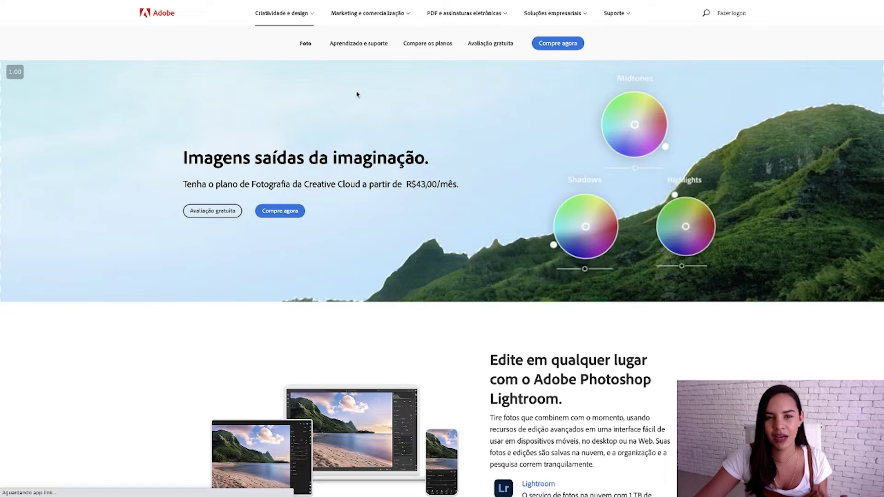
Step: Review the Photography plan's apps and Lightroom's 1 TB offer, then open Compre agora
scroll(506, 111, "down", 2)
scroll(599, 113, "down", 2)
scroll(599, 112, "down", 2)
scroll(599, 113, "down", 2)
scroll(599, 113, "down", 2)
scroll(598, 113, "down", 3)
scroll(599, 112, "down", 3)
scroll(599, 113, "down", 4)
scroll(599, 112, "up", 3)
scroll(599, 112, "up", 10)
scroll(599, 112, "up", 1)
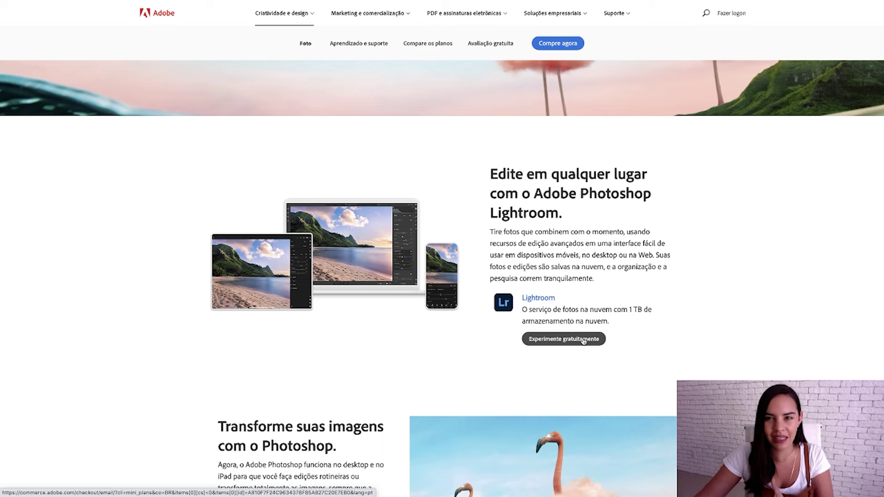
scroll(550, 179, "up", 4)
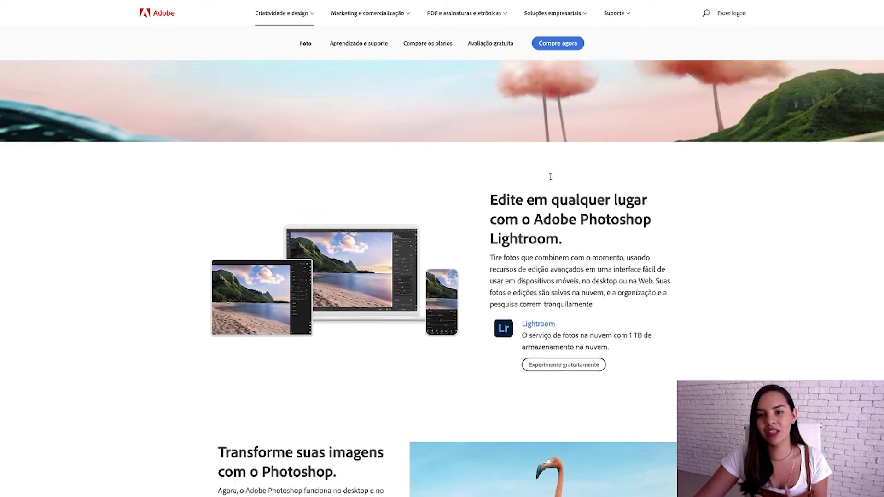
left_click(555, 48)
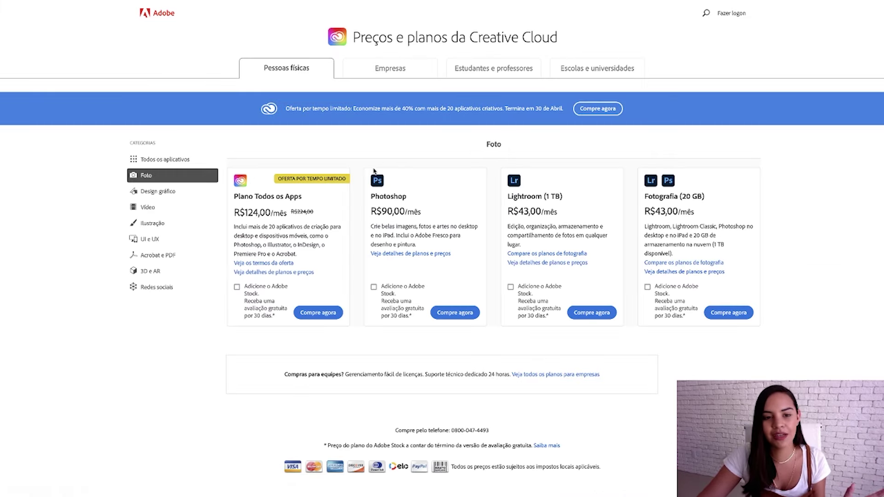
Step: Highlight the plan names: Todos os Apps, Photoshop, Lightroom (1 TB) and Fotografia (20 GB)
left_click_drag(304, 195, 317, 203)
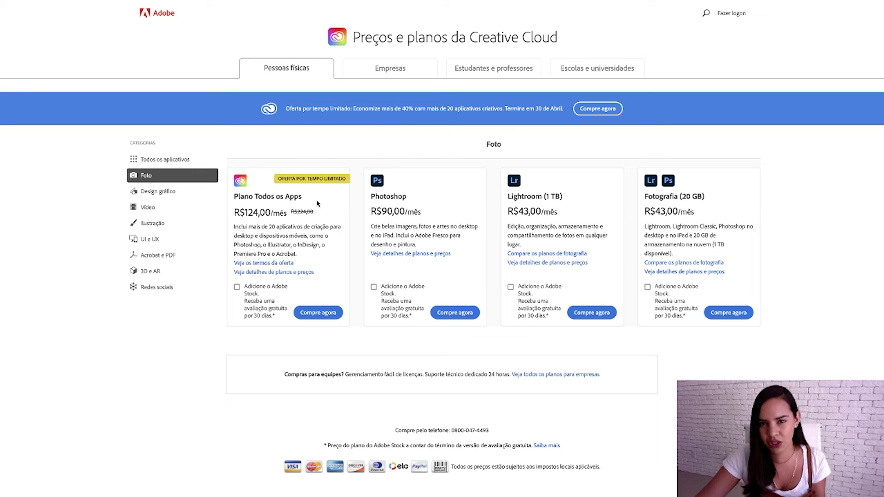
left_click_drag(371, 195, 433, 197)
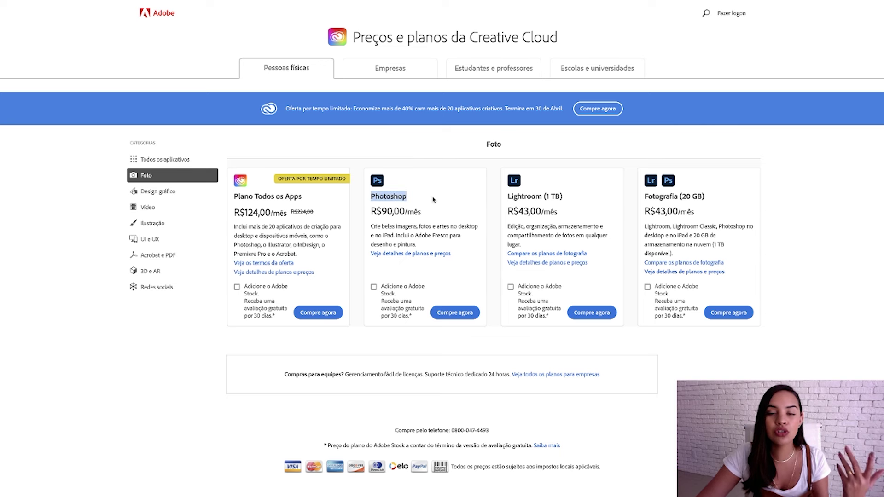
left_click(434, 199)
left_click_drag(513, 196, 565, 199)
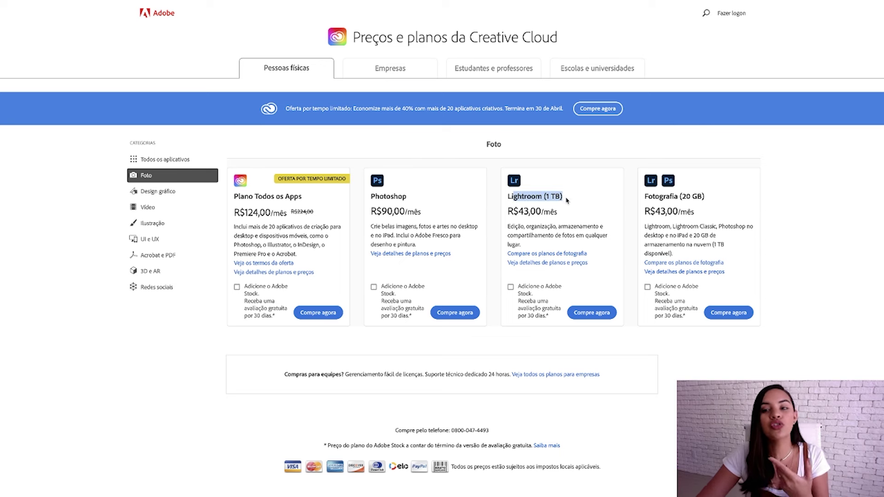
left_click(570, 202)
left_click_drag(646, 195, 711, 199)
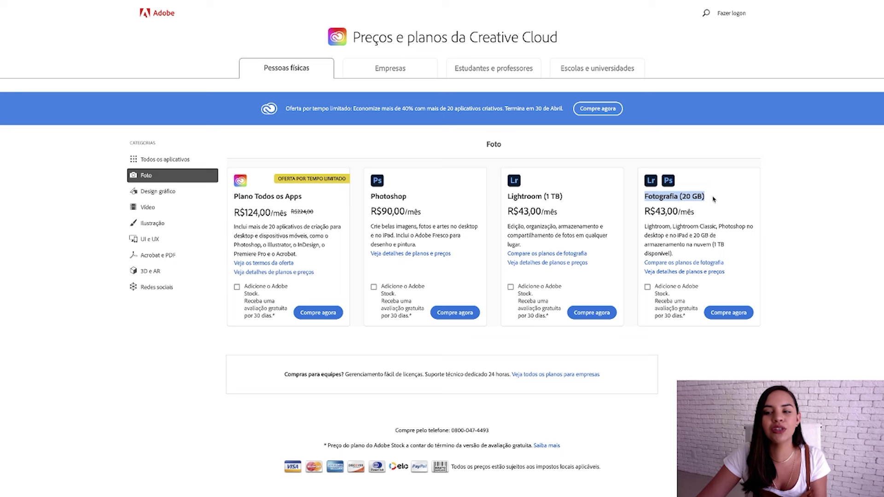
left_click(703, 191)
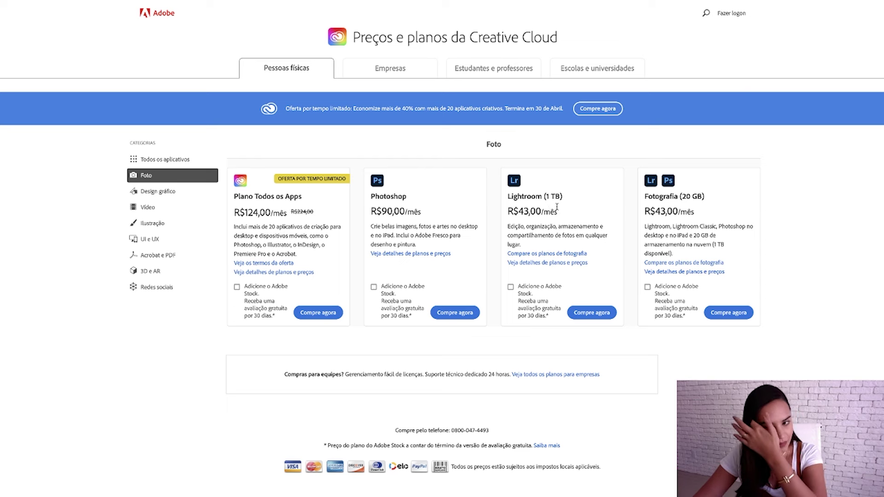
Step: Compare the Fotografia R$43,00/mês price with the Lightroom plan's price
left_click_drag(643, 212, 729, 211)
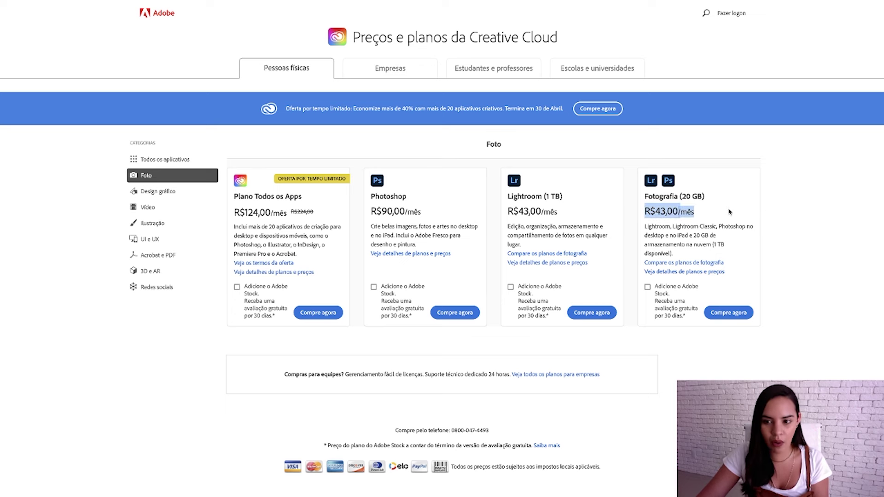
left_click(728, 211)
left_click_drag(644, 195, 716, 199)
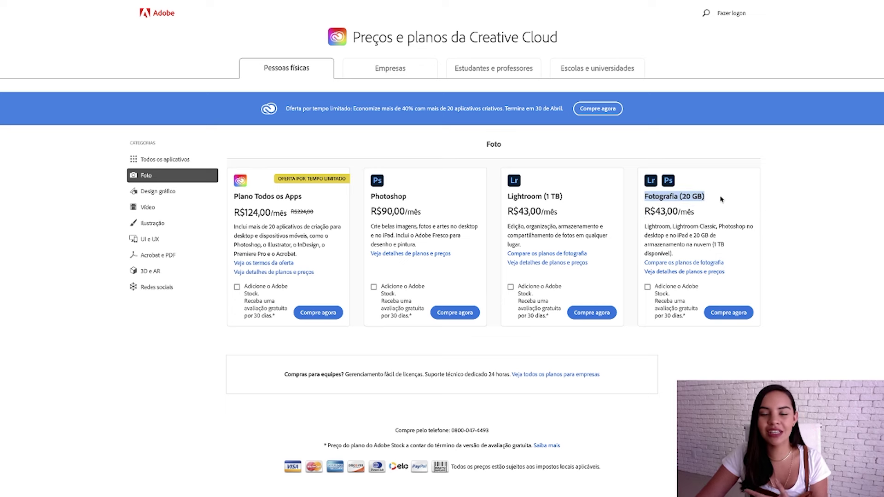
left_click(721, 198)
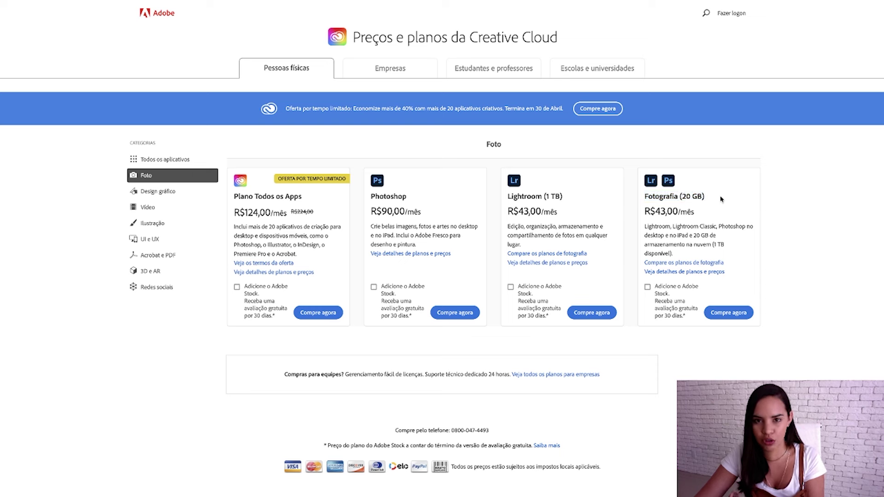
left_click_drag(536, 208, 507, 209)
left_click(507, 208)
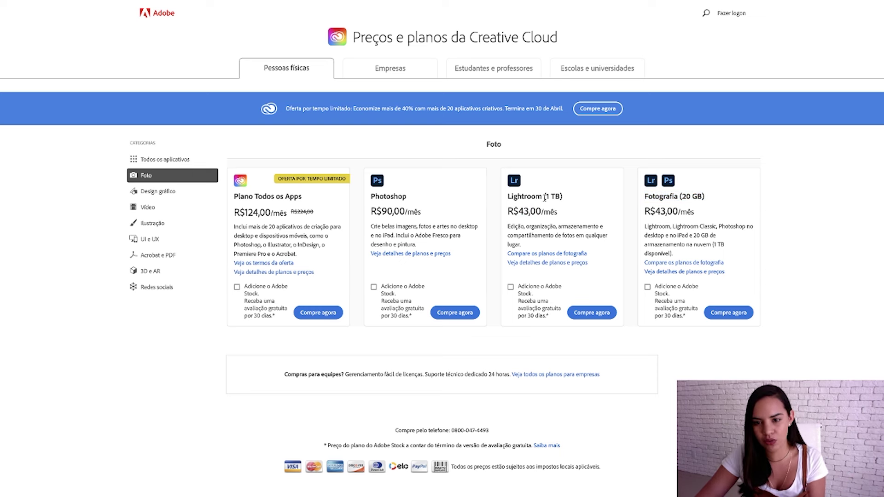
Step: Compare Lightroom's 1 TB storage with the Fotografia plan's 20 GB storage
left_click_drag(560, 196, 549, 196)
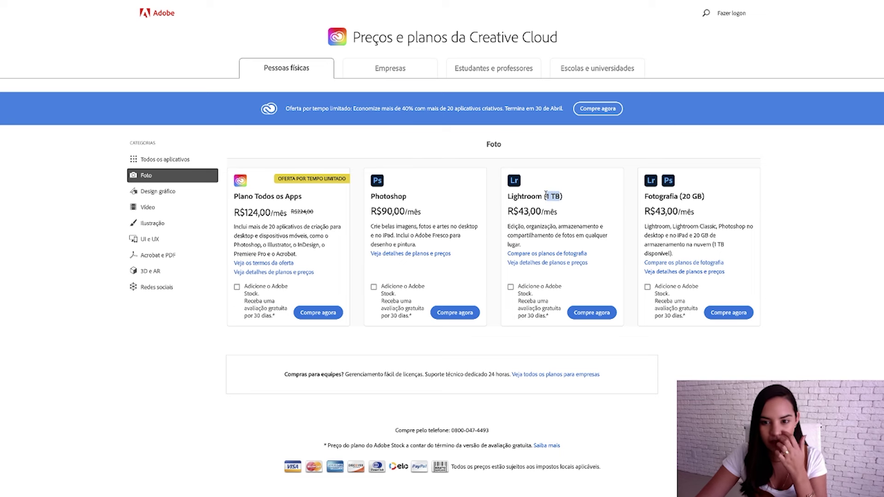
left_click_drag(546, 195, 547, 195)
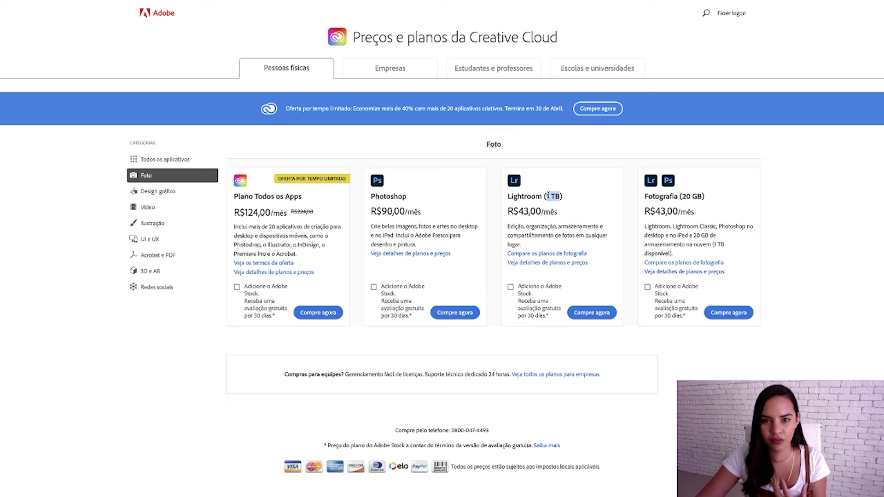
left_click(547, 195)
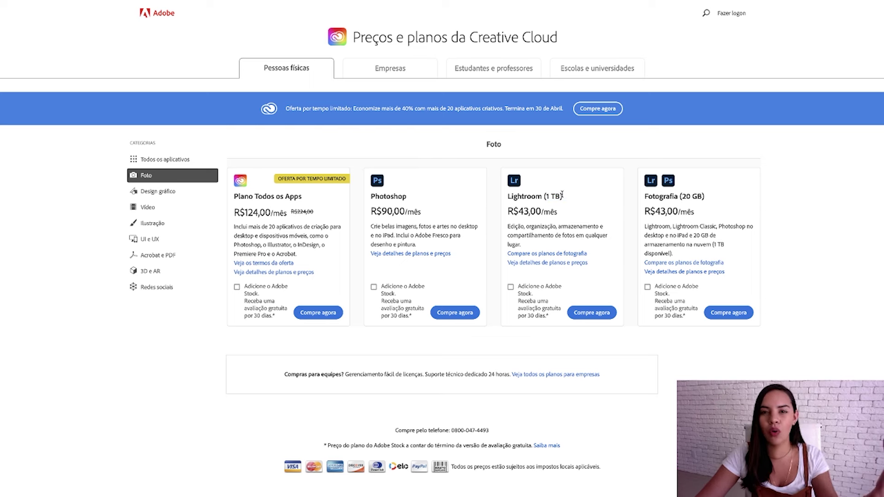
left_click_drag(557, 194, 543, 196)
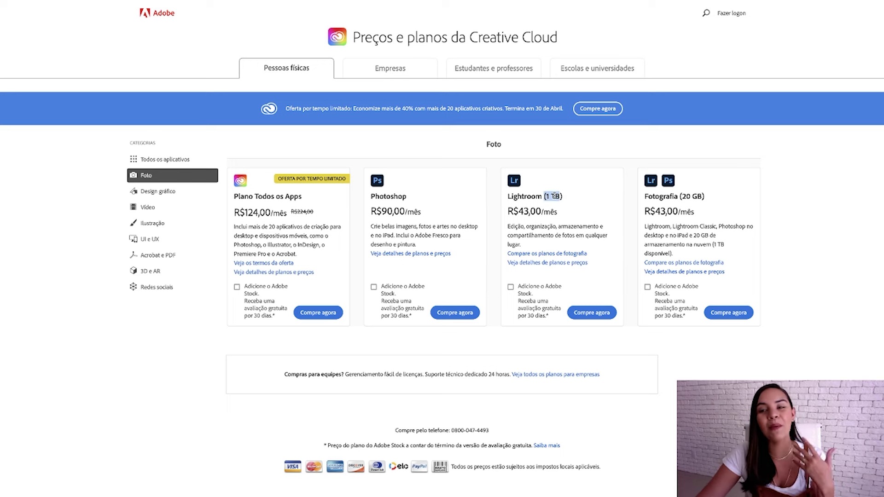
left_click(554, 195)
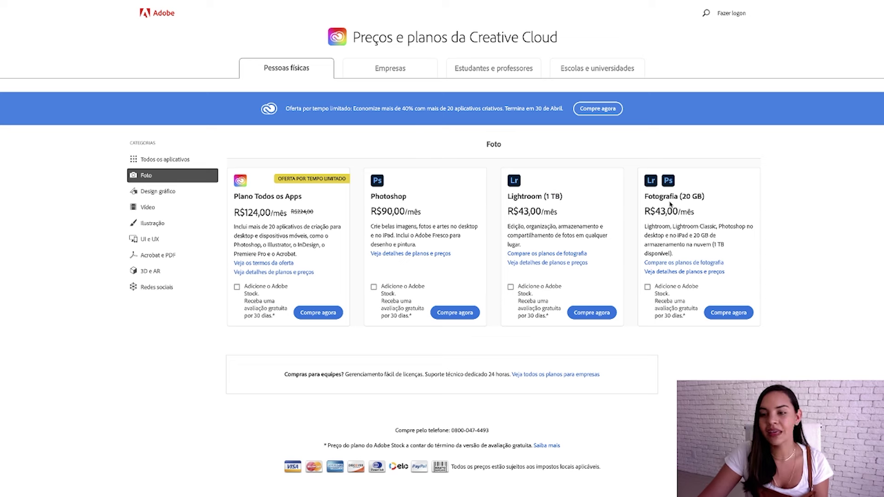
left_click_drag(642, 197, 706, 198)
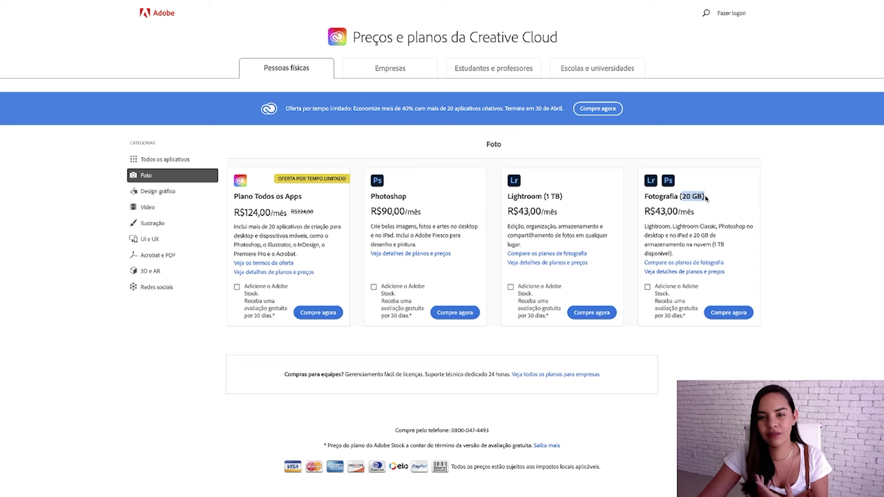
left_click(702, 196)
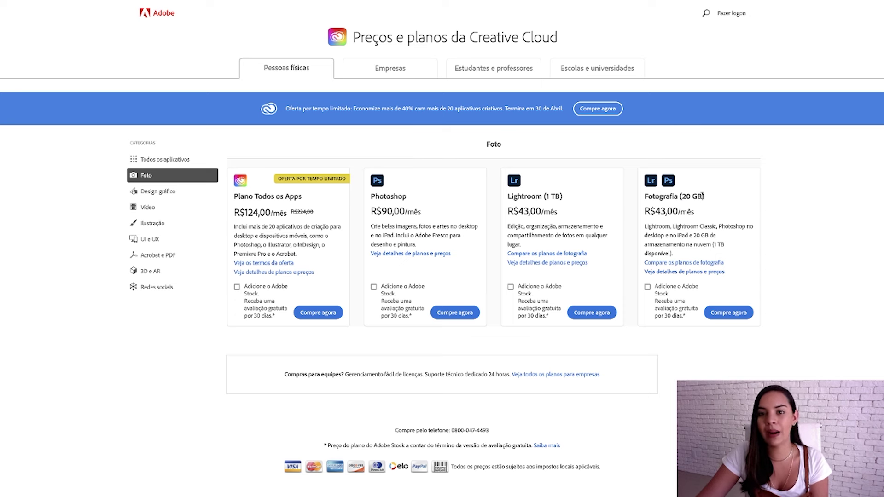
Step: Check that the Fotografia plan's included apps list Lightroom Classic, then leave the pricing page
left_click_drag(660, 227, 743, 255)
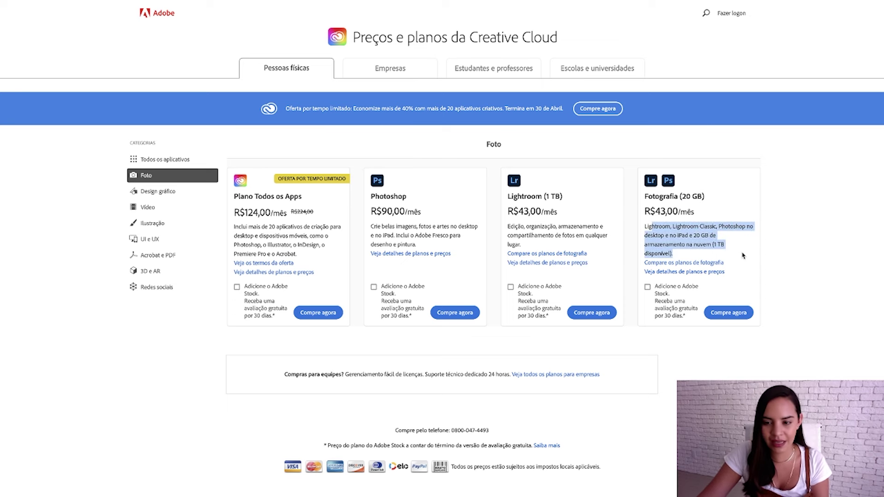
left_click(725, 226)
left_click_drag(716, 226, 674, 226)
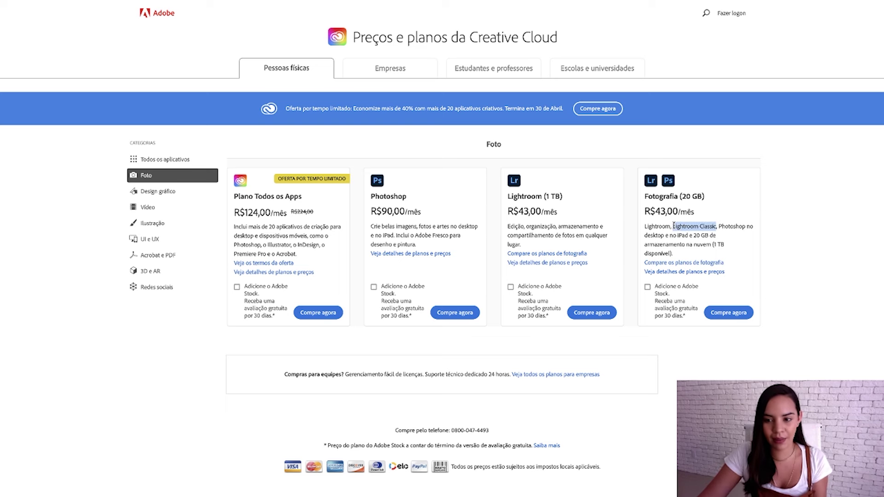
left_click_drag(670, 226, 648, 225)
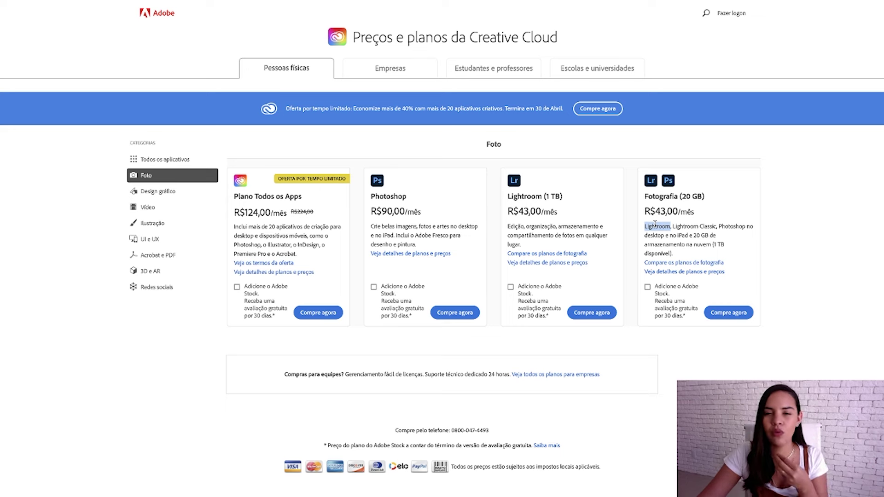
left_click(709, 226)
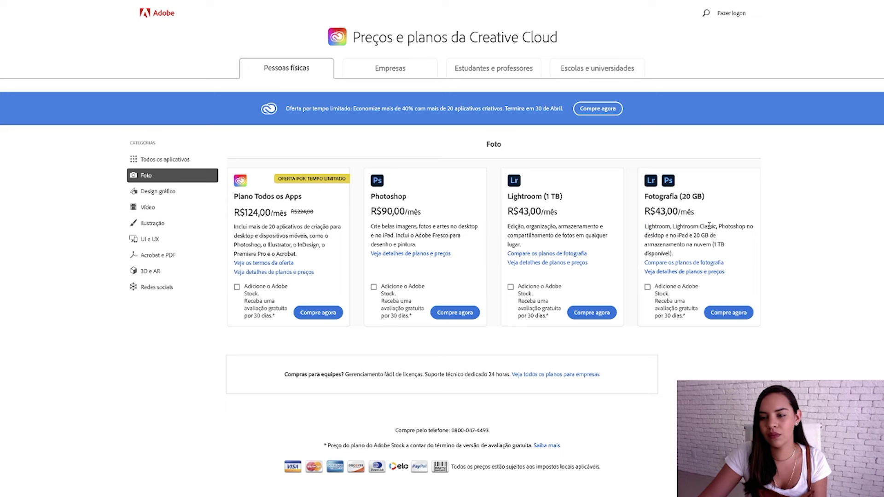
left_click(730, 315)
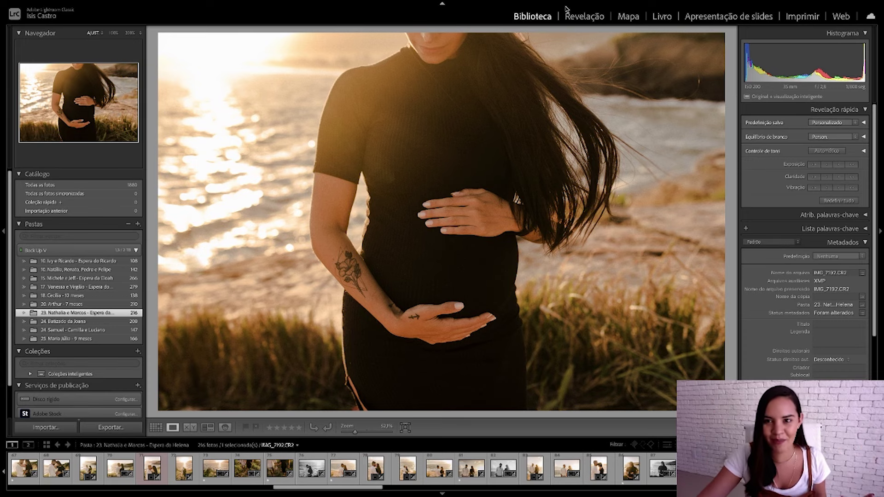
Step: Collapse the Develop Basic and Tone Curve panels and switch to the Library (Biblioteca)
left_click(577, 17)
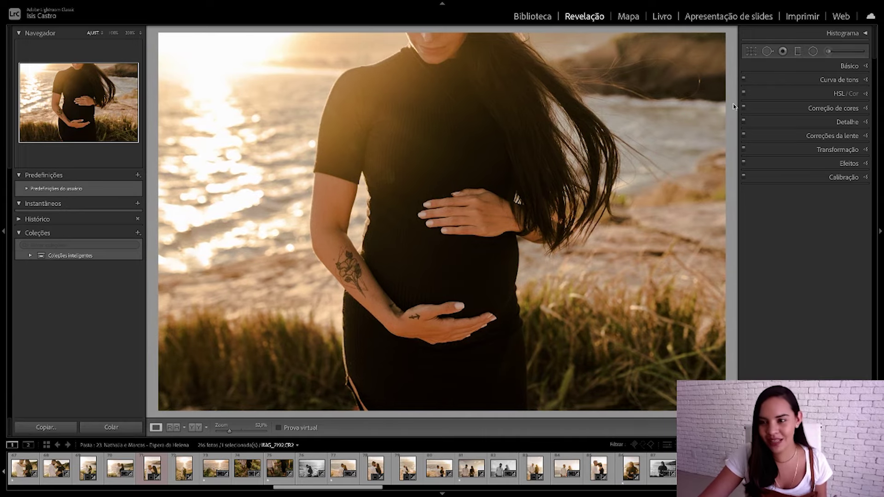
left_click(849, 66)
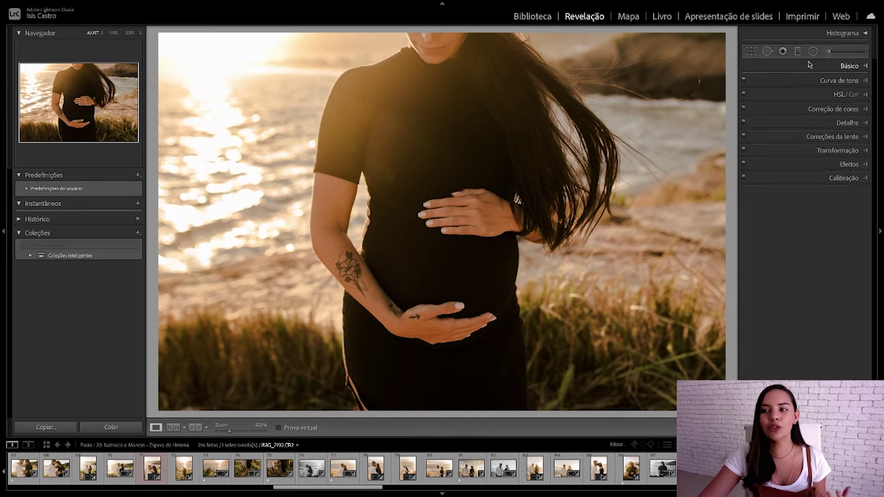
left_click(850, 67)
left_click(838, 79)
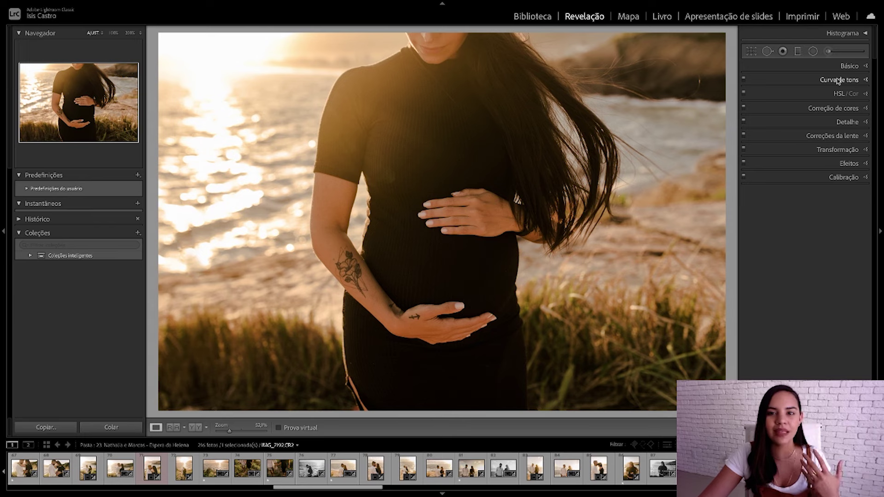
left_click(544, 17)
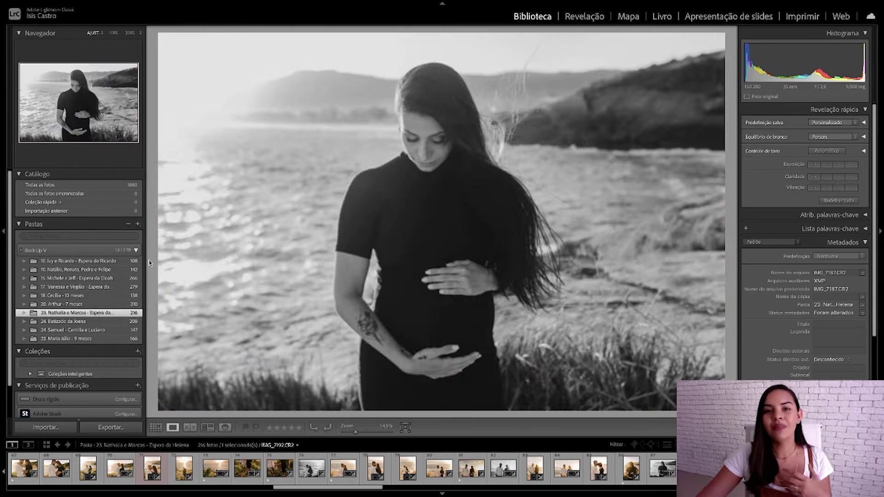
Step: Browse the filmstrip from black-and-white IMG_7187 to the colour sunset photo IMG_7192
left_click(662, 467)
left_click_drag(388, 489, 416, 490)
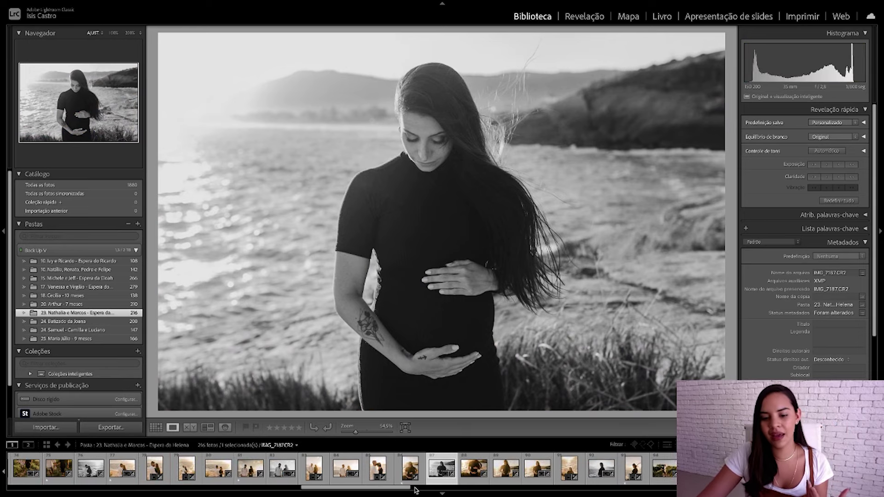
scroll(478, 470, "down", 1)
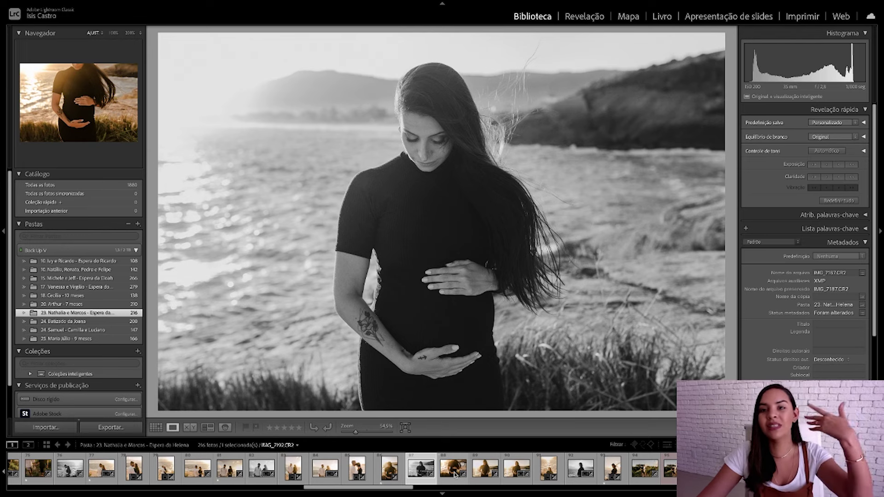
mouse_move(453, 469)
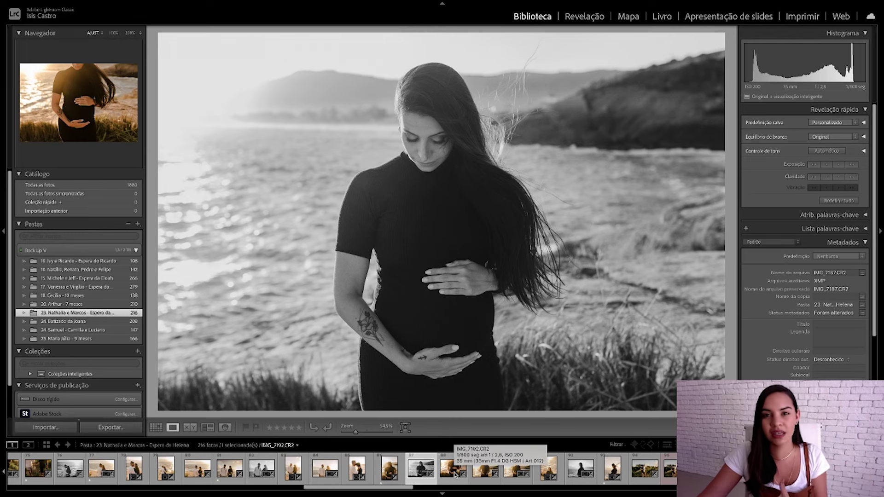
left_click(454, 474)
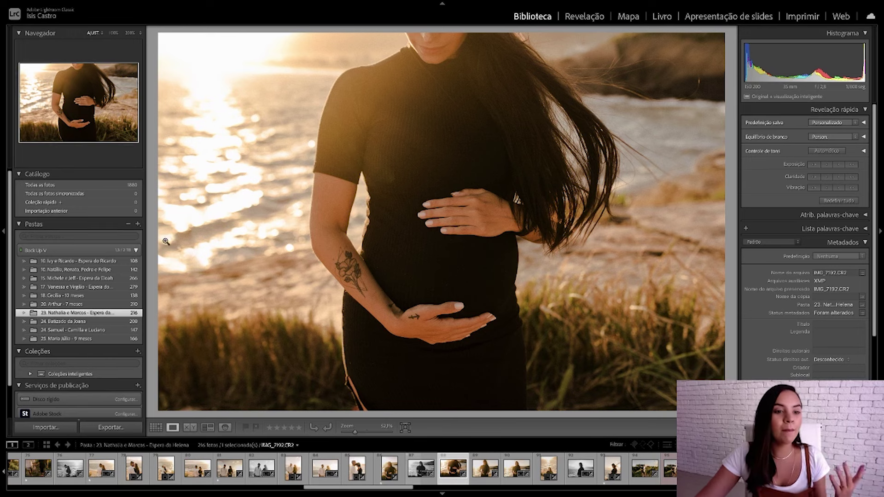
left_click(137, 225)
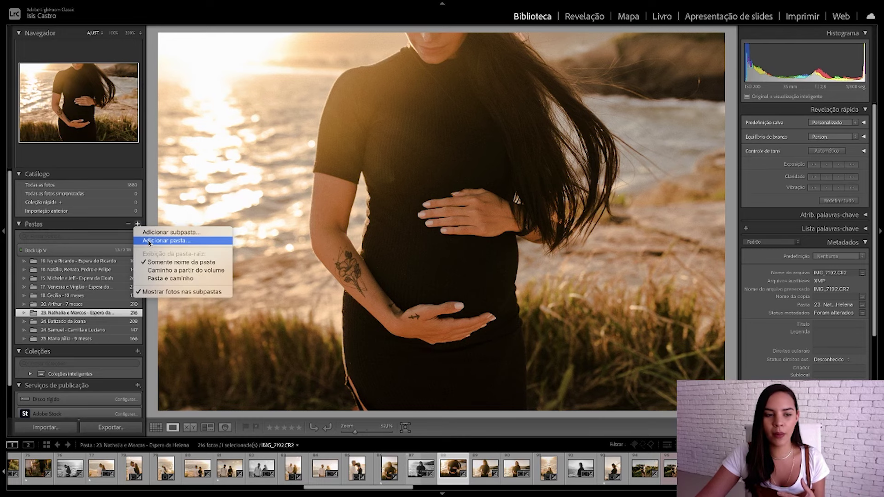
Step: Add the 1. Vintage III folder with Incluir subpastas unticked, importing only its own photos
left_click(144, 241)
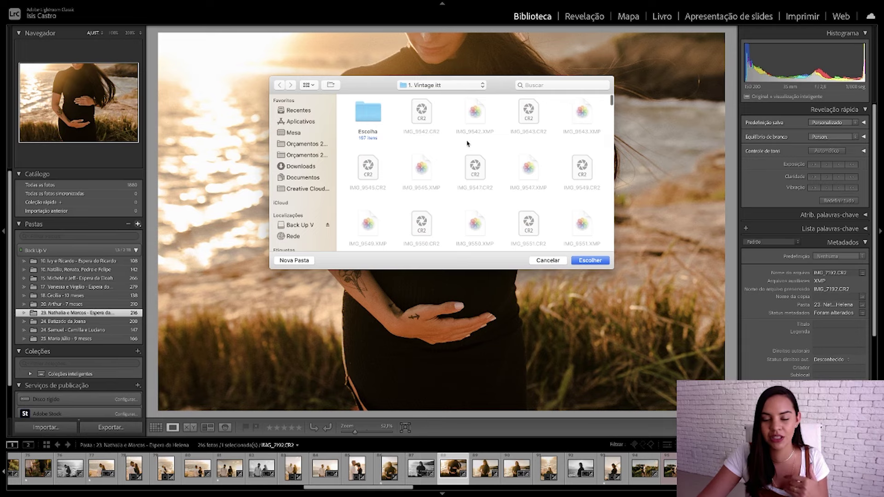
left_click(591, 261)
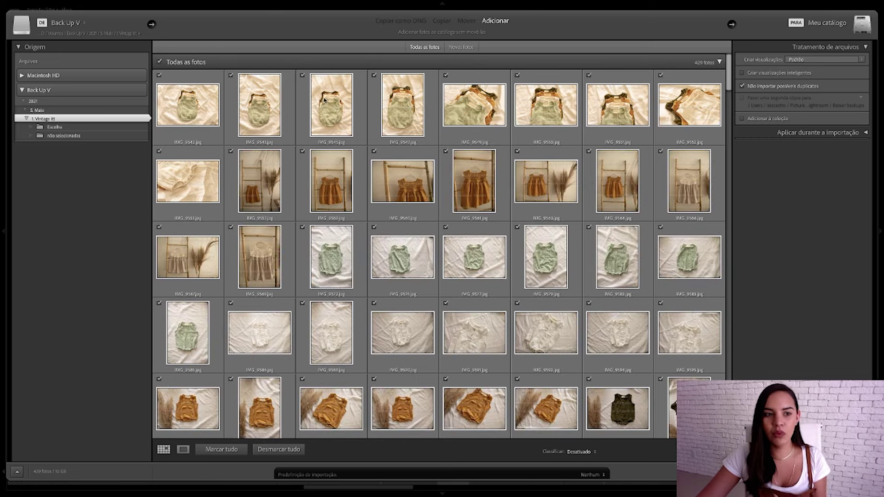
right_click(52, 120)
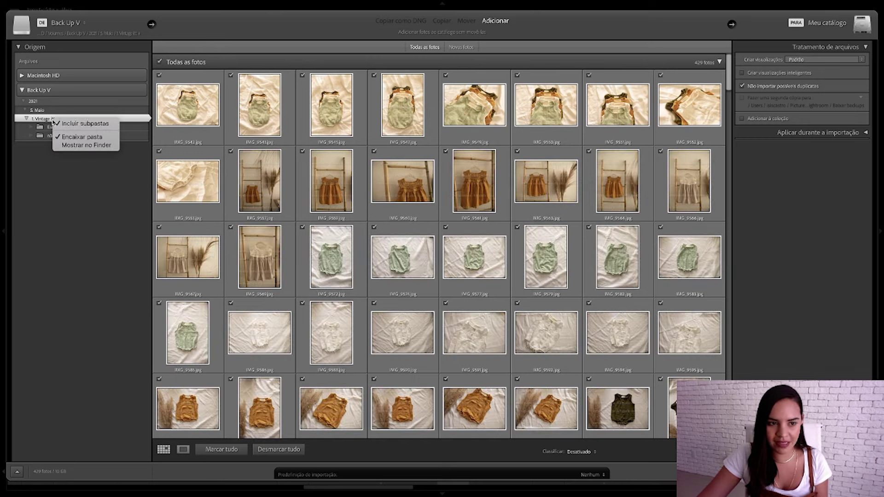
left_click(101, 126)
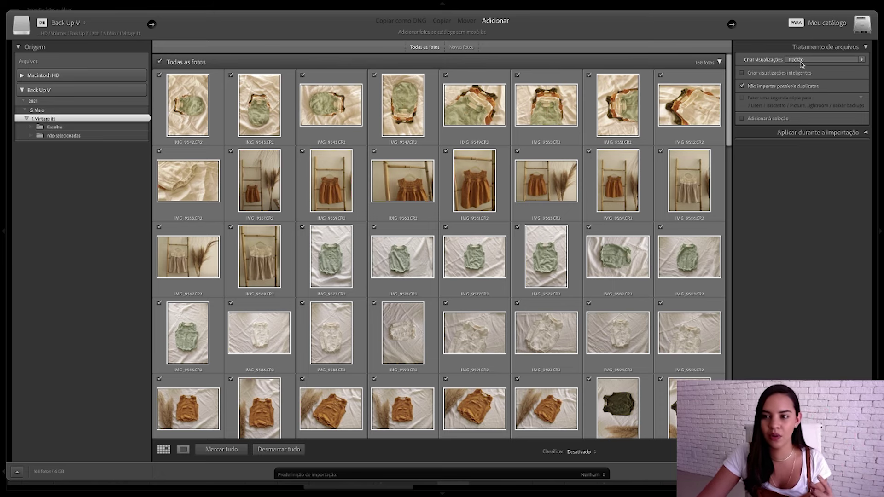
Step: Try 1:1 for Criar visualizações, then set it back to Padrão standard previews
left_click(795, 64)
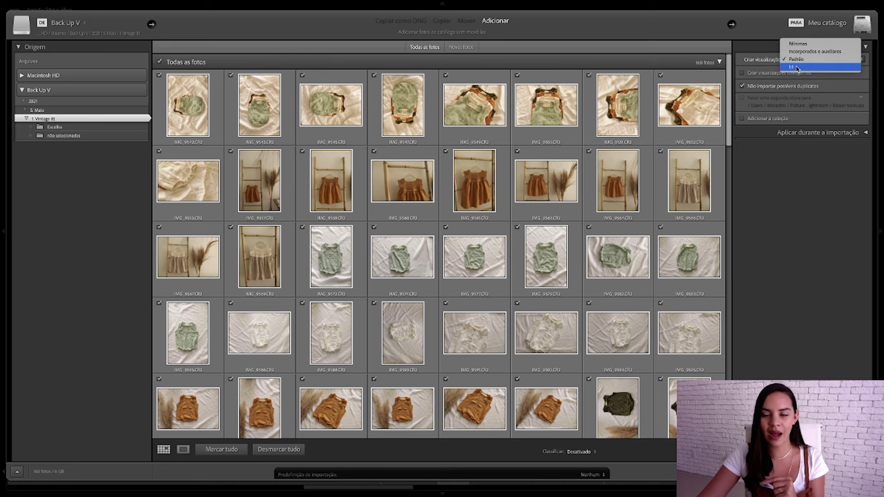
left_click(796, 68)
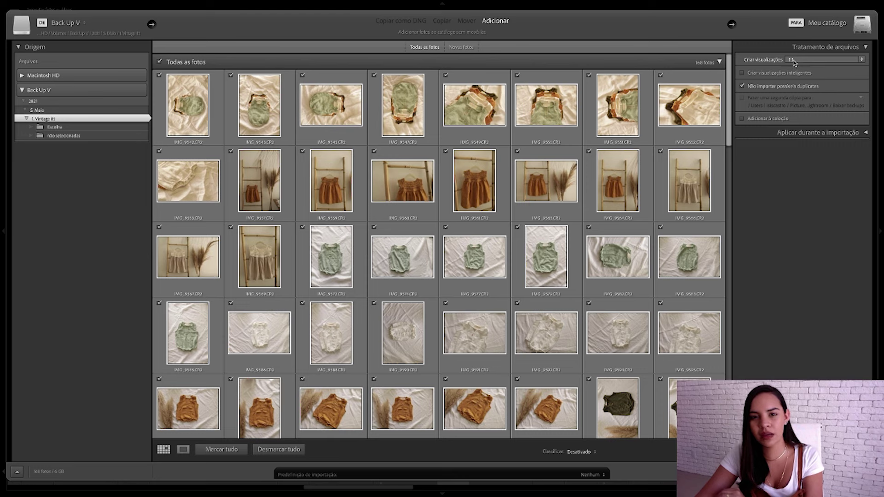
left_click(794, 64)
left_click(793, 53)
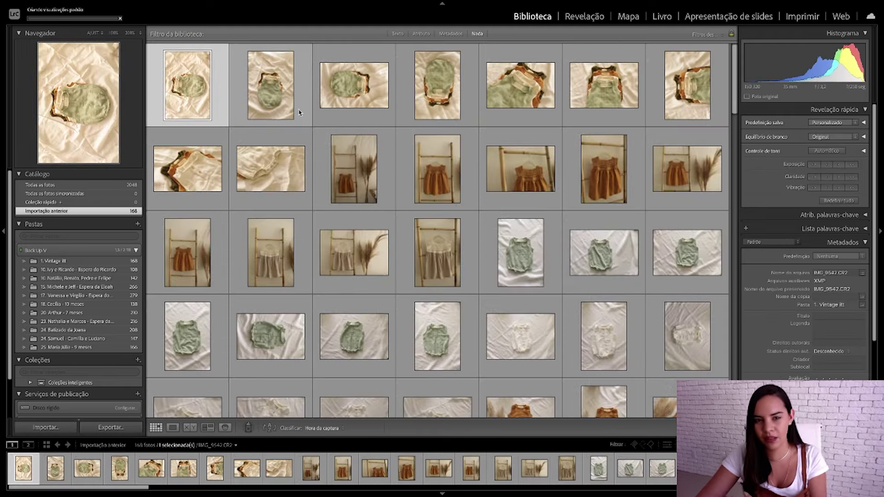
Step: Open the crochet dress on ladder photo IMG_9564.CR2 in Develop from the Library grid
left_click(305, 100)
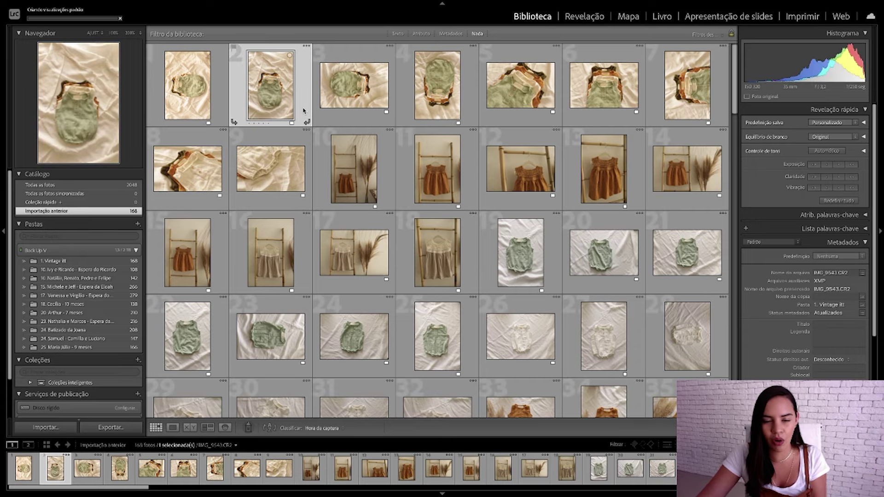
double_click(303, 110)
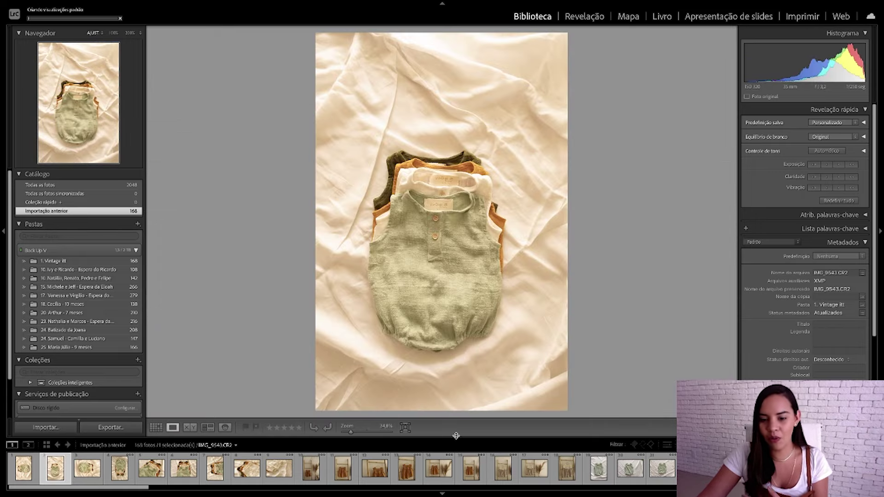
left_click(432, 473)
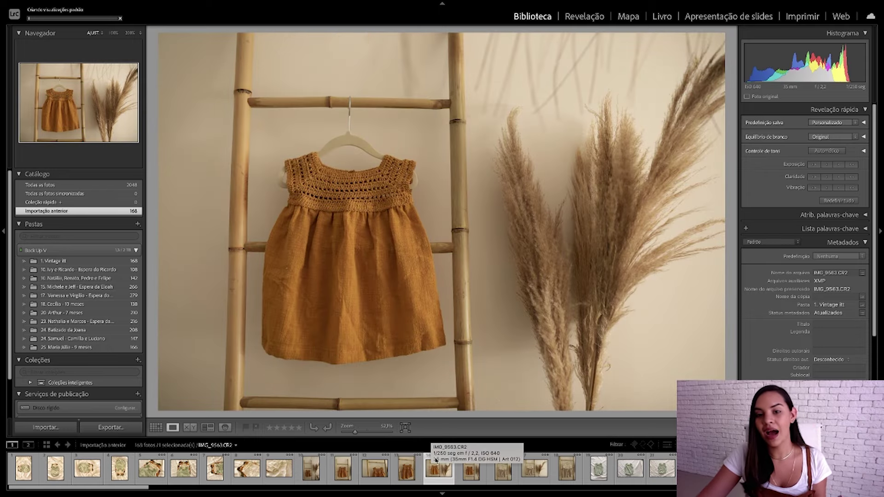
key("Right")
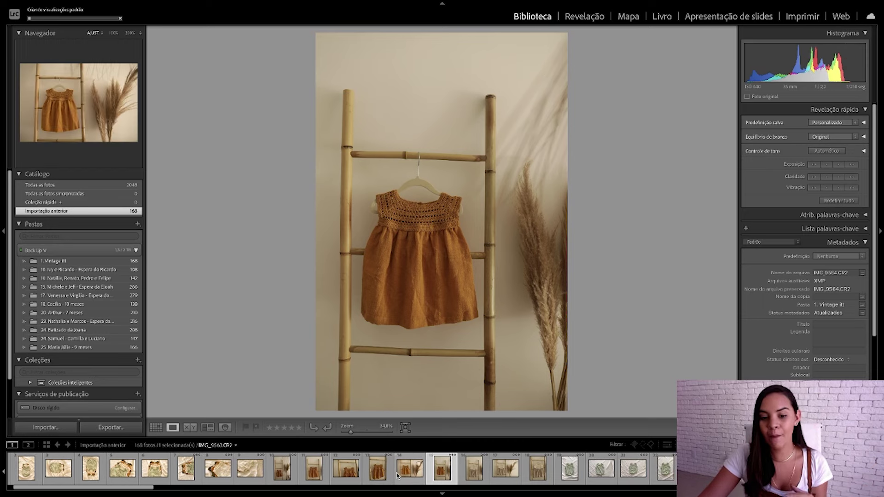
key("d")
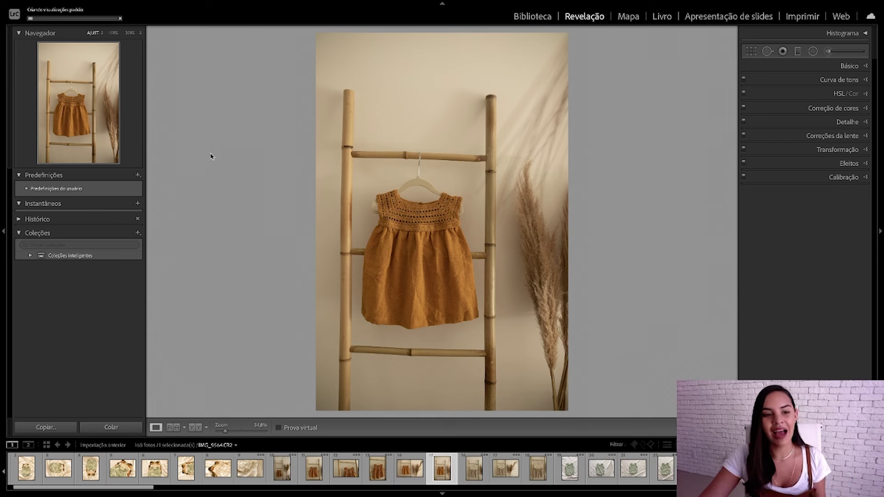
Step: Start a new develop preset from Predefinições, then cancel it without saving
left_click(138, 175)
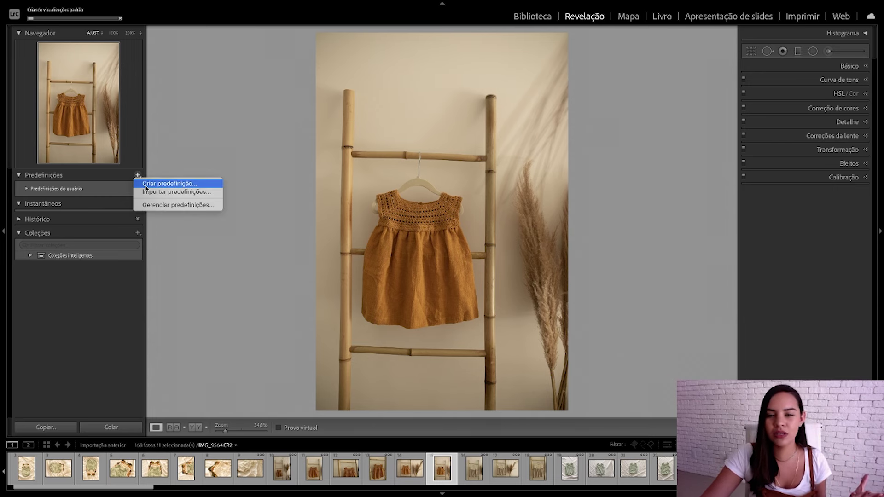
left_click(183, 185)
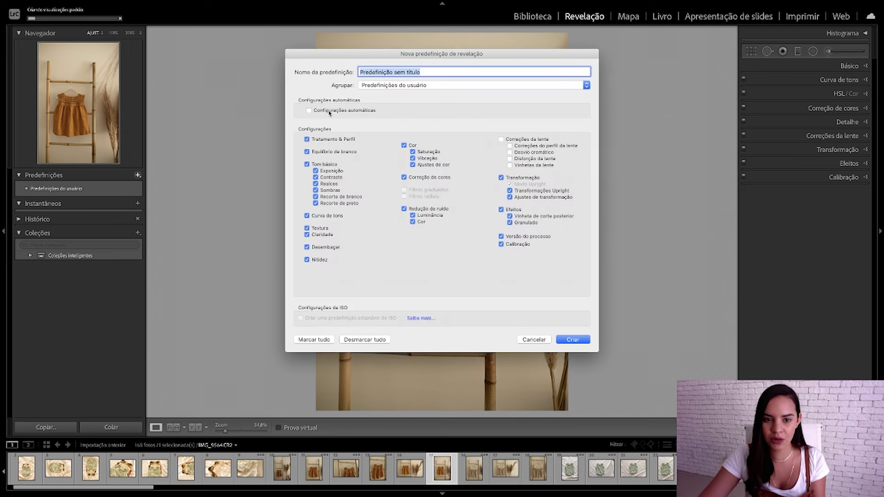
left_click(533, 339)
Step: Preview the YEY user preset on the dress photo, undo it, and expand the Basic panel
left_click(28, 188)
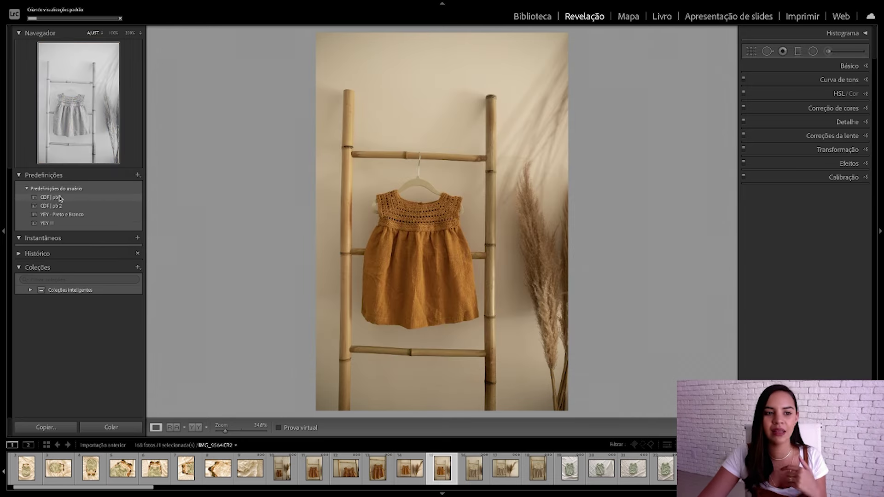
left_click(59, 225)
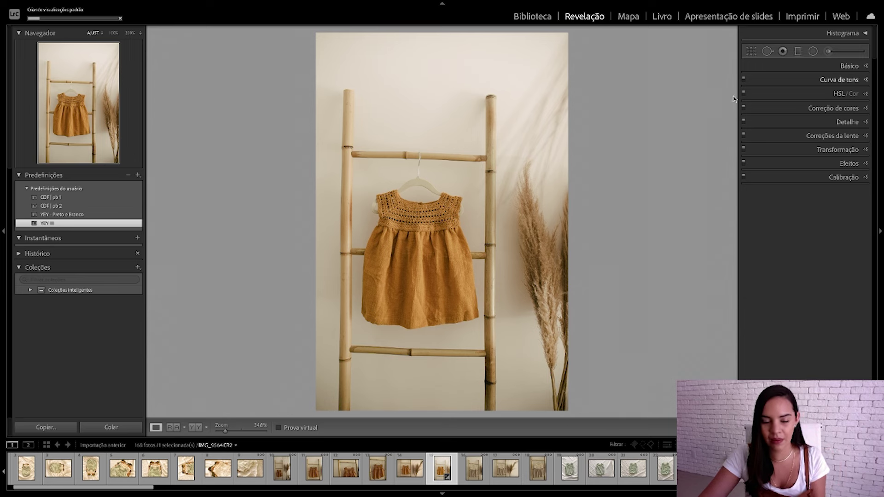
key("ctrl+z")
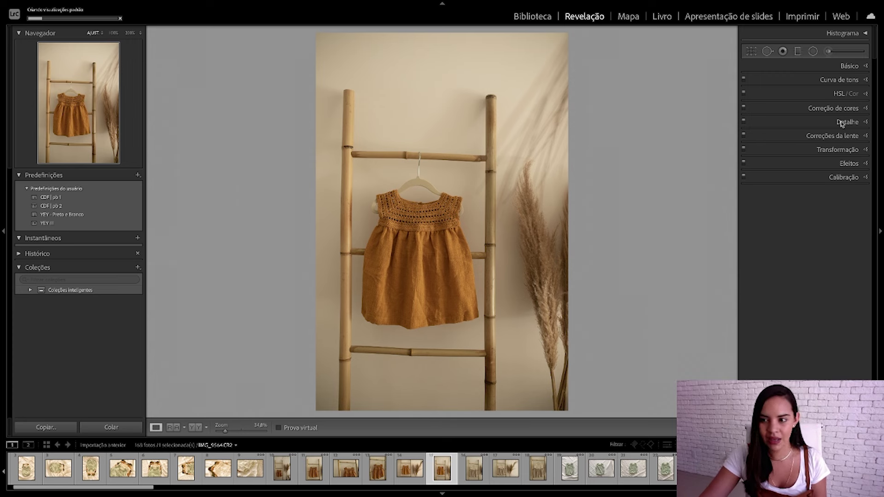
left_click(852, 67)
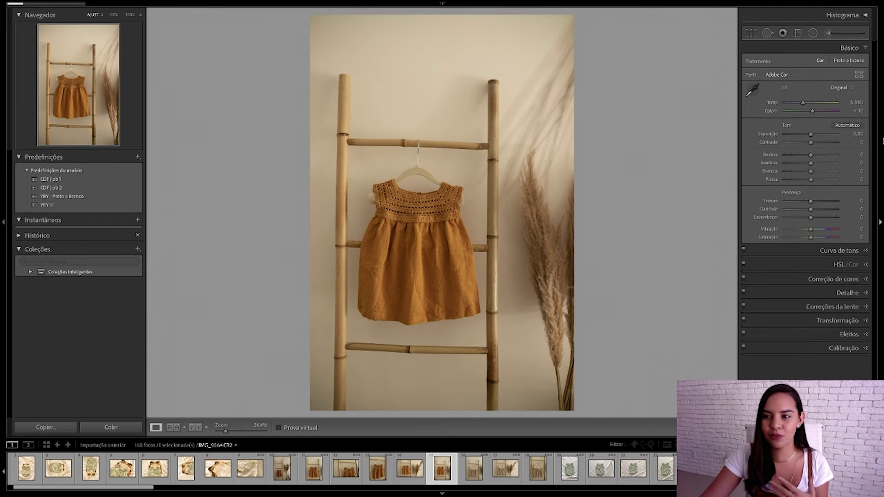
Step: Fine-tune the white balance temperature and shift tint toward green, checking the dress at 100%
left_click_drag(809, 105, 808, 105)
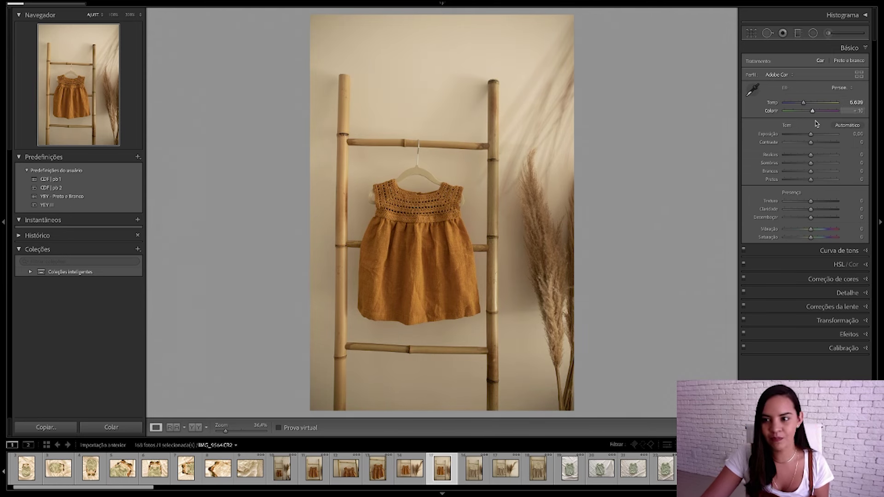
left_click_drag(816, 112, 809, 114)
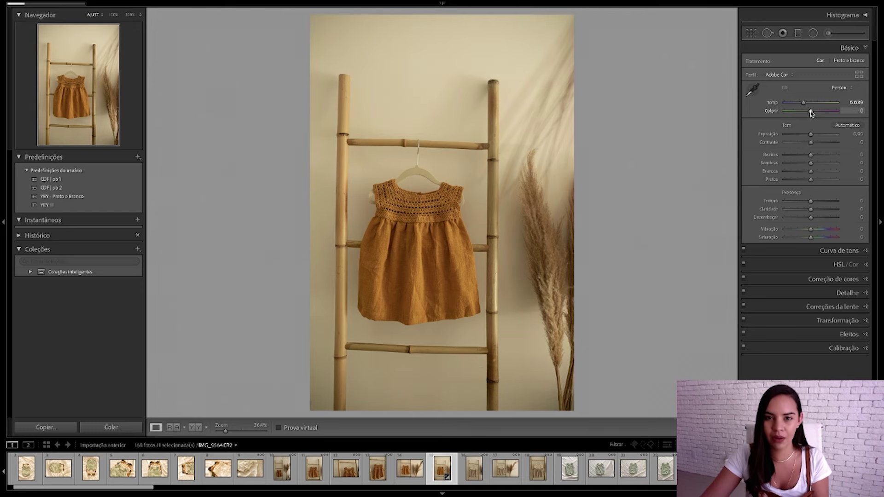
left_click(399, 232)
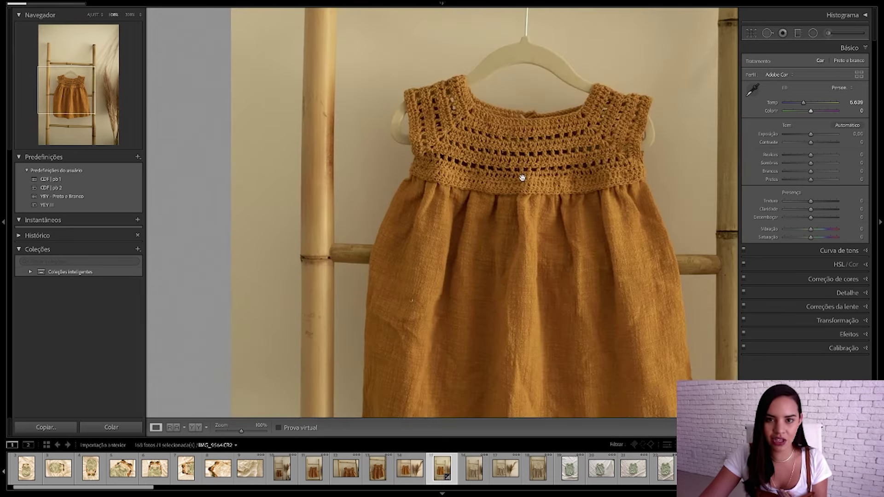
left_click(522, 178)
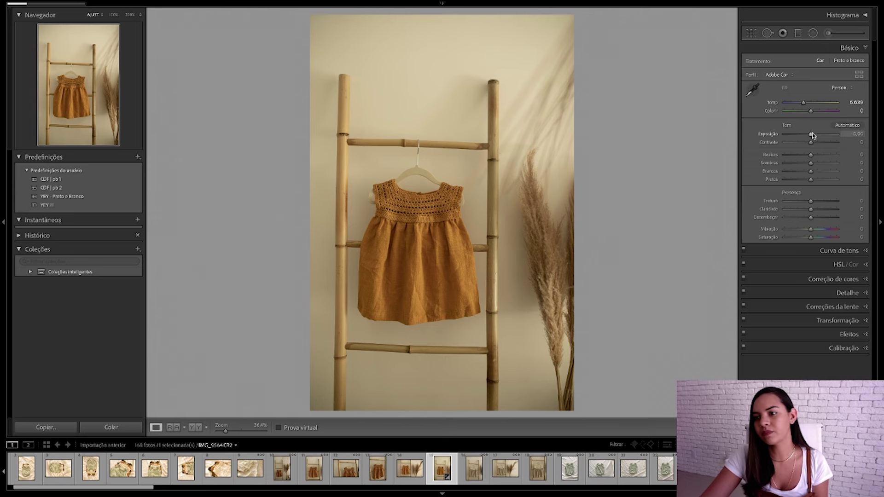
Step: Brighten the exposure and pull highlights down to −64 to tame the upper background
left_click_drag(811, 135, 802, 144)
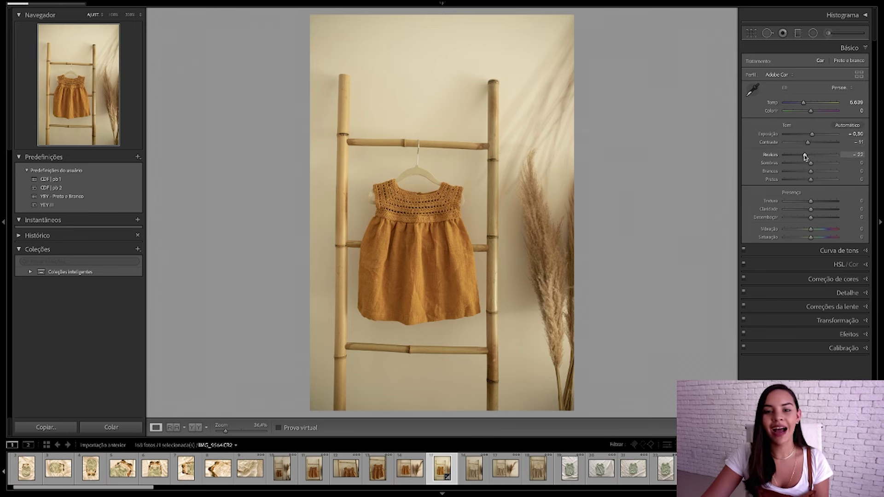
left_click_drag(807, 156, 820, 155)
left_click(529, 97)
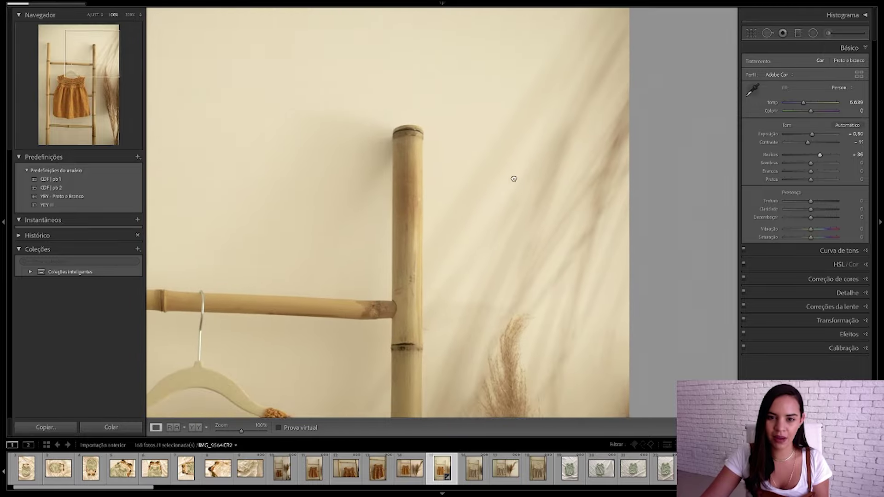
left_click(513, 179)
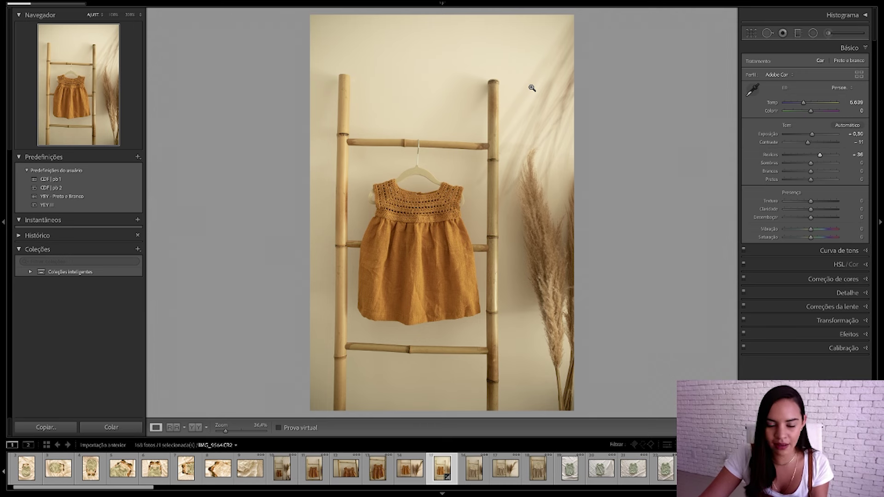
left_click_drag(819, 155, 793, 156)
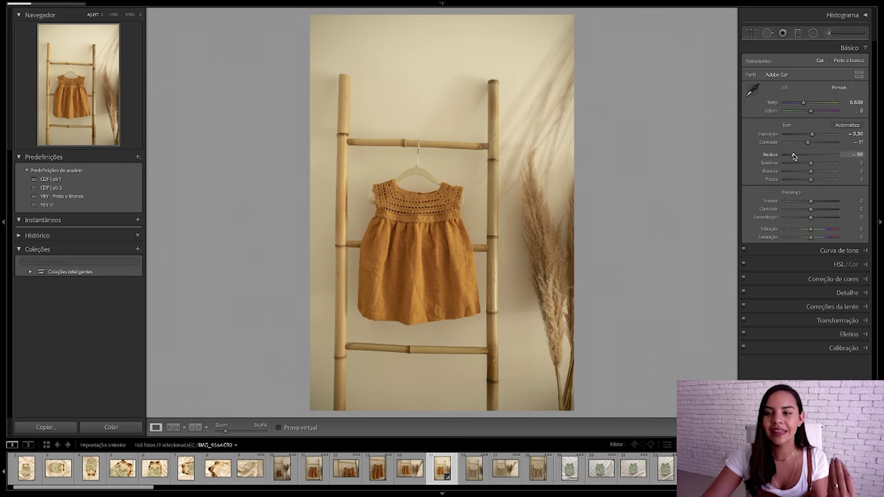
left_click_drag(790, 155, 794, 156)
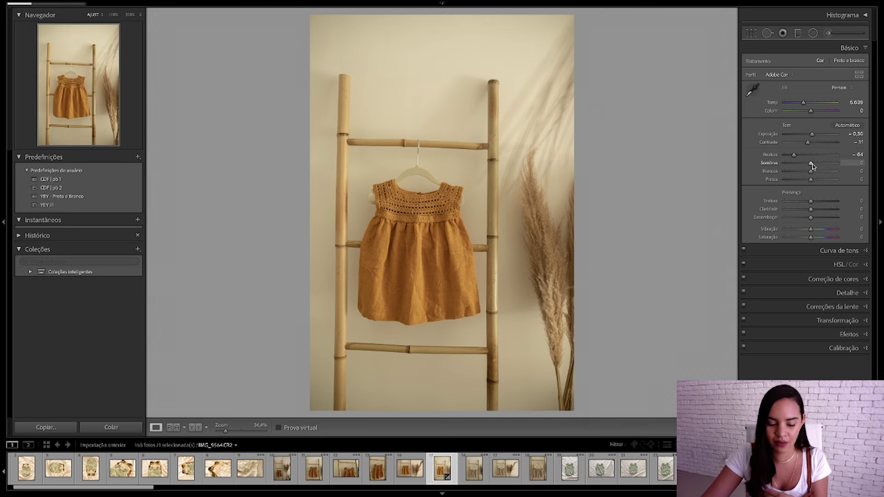
Step: Lift the shadows to +86 and boost the vibrance
mouse_move(812, 165)
left_mouse_down()
mouse_move(822, 166)
mouse_move(819, 180)
mouse_move(795, 171)
mouse_move(795, 180)
mouse_move(810, 180)
left_mouse_up()
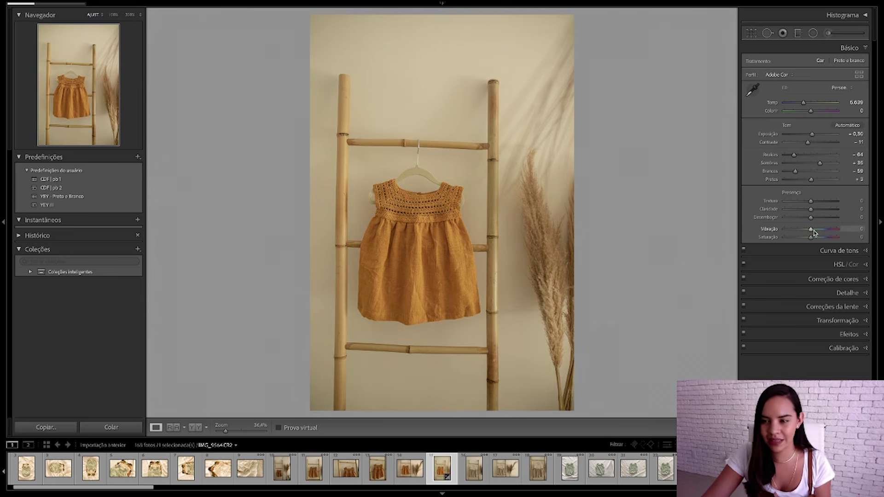
left_click_drag(815, 232, 822, 232)
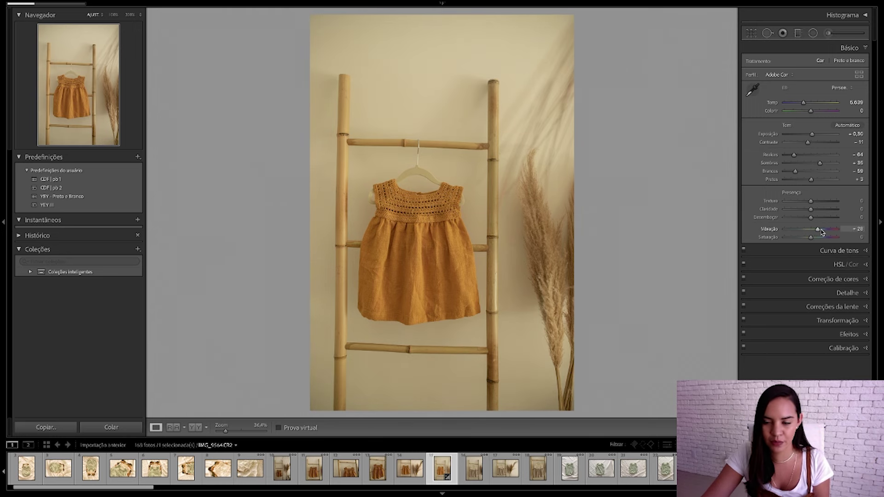
left_click(821, 250)
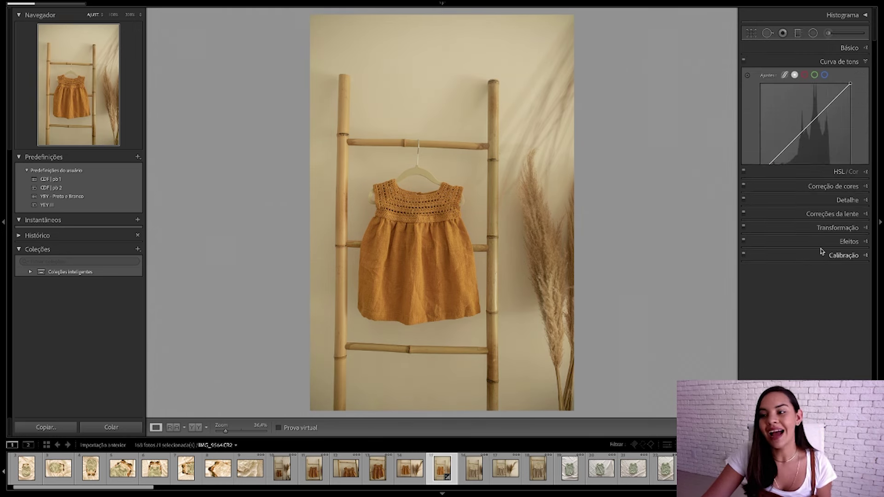
Step: Add shadow, midtone and highlight points to the tone curve and raise the midtone
left_click(806, 129)
left_click(829, 104)
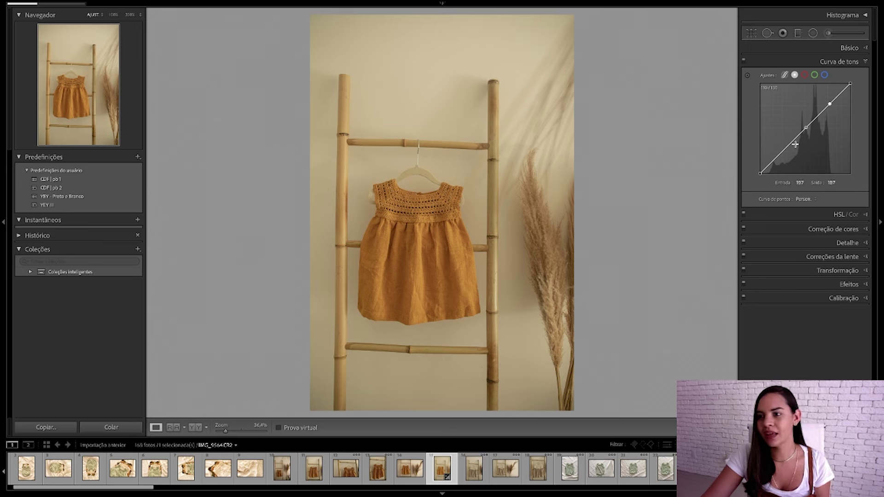
left_click(778, 152)
left_click_drag(805, 128, 800, 125)
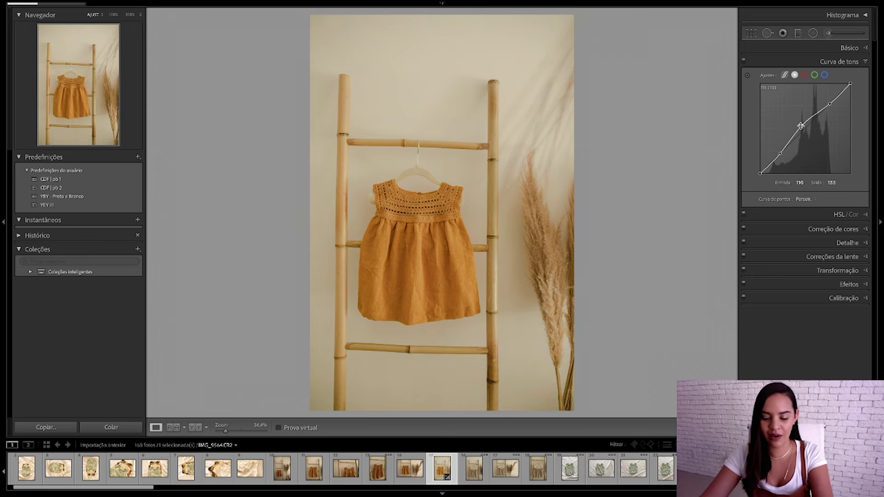
key("y")
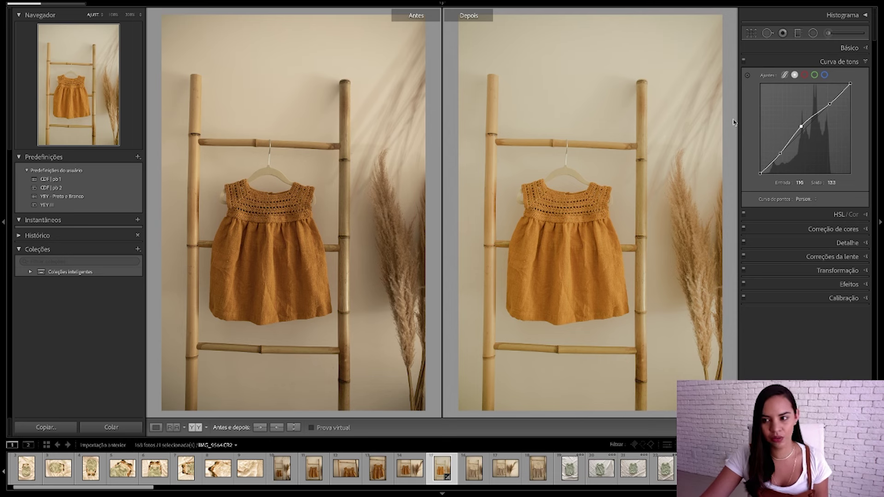
Step: Fine-tune the curve's shadow, highlight and midtone points, ending with midtones lifted 128→147
left_click_drag(799, 127, 802, 128)
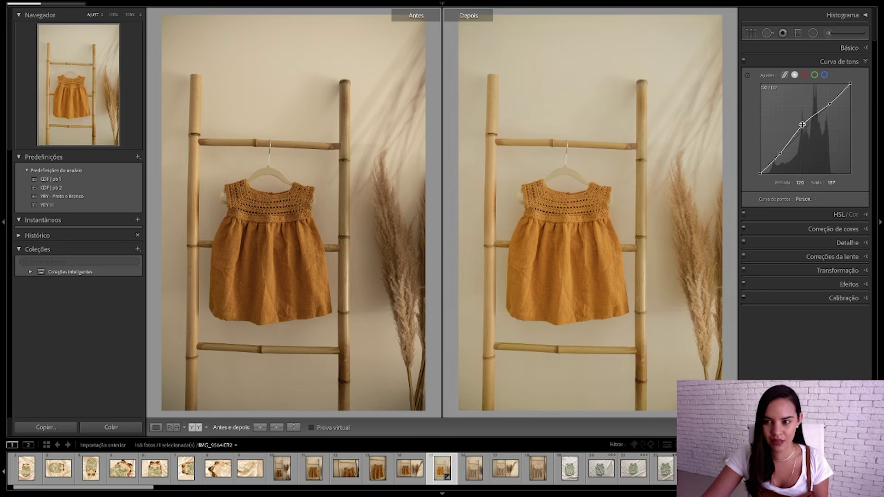
left_click_drag(784, 148, 782, 151)
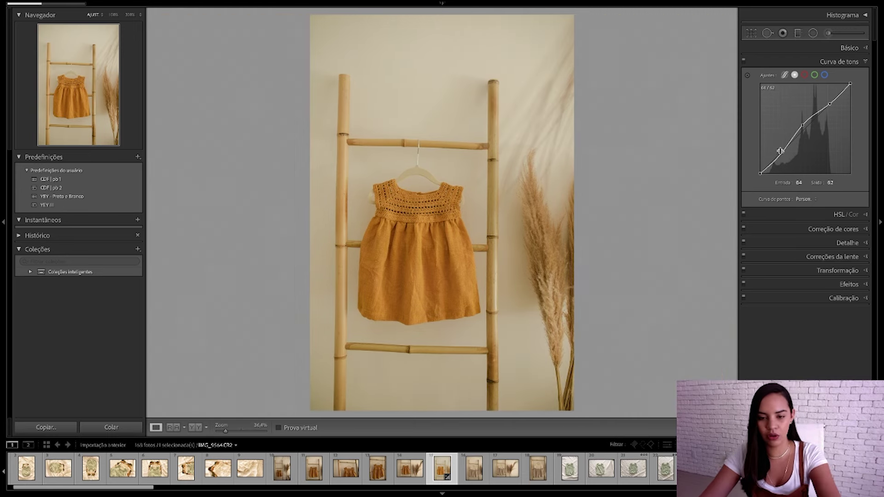
key("y")
left_click_drag(831, 104, 833, 100)
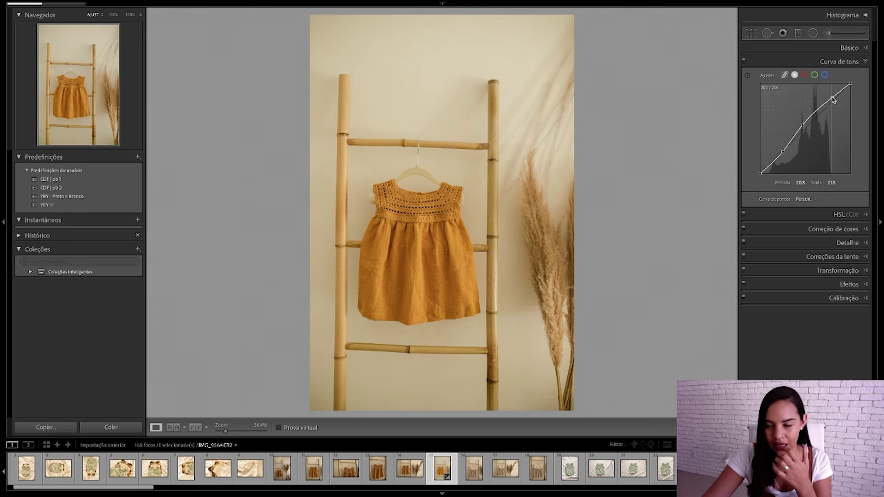
left_click(803, 124)
left_click_drag(803, 128, 805, 122)
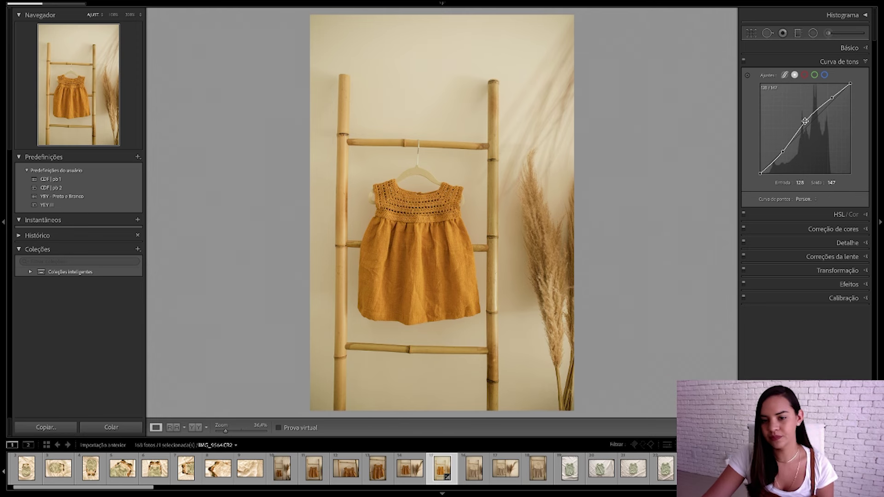
left_click(820, 215)
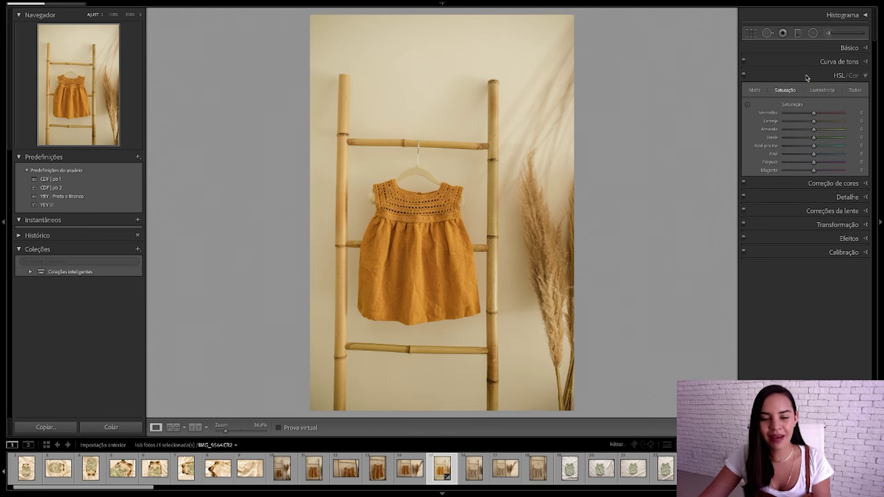
Step: Set HSL saturation Yellow −43 and Orange −11, reset Red to 0, and raise Blue to +28
mouse_move(811, 129)
left_mouse_down()
mouse_move(837, 131)
mouse_move(816, 131)
left_mouse_up()
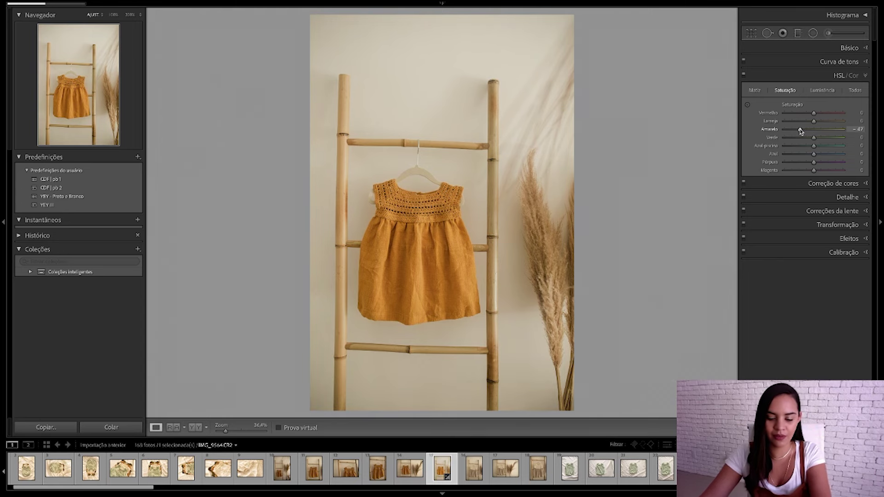
key("y")
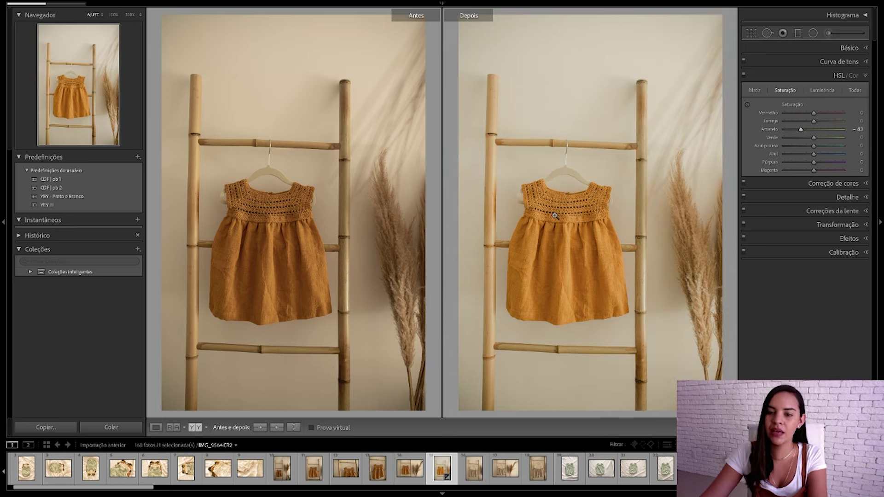
key("y")
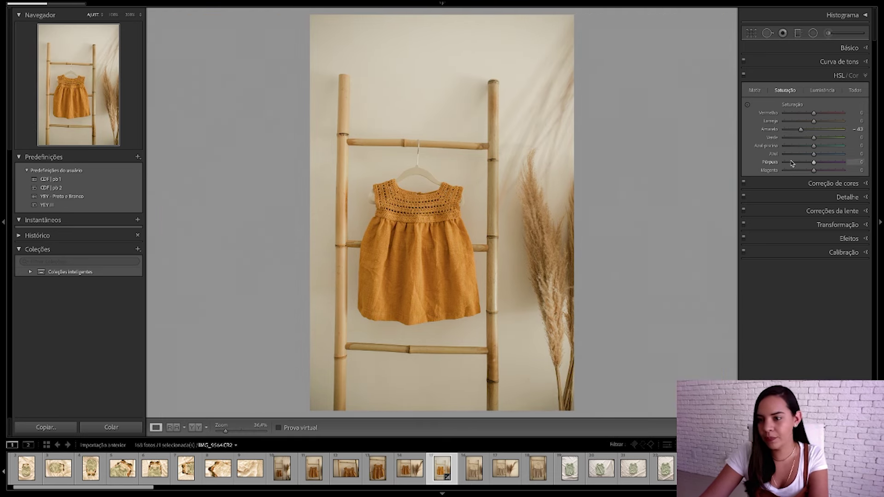
left_click_drag(813, 121, 804, 123)
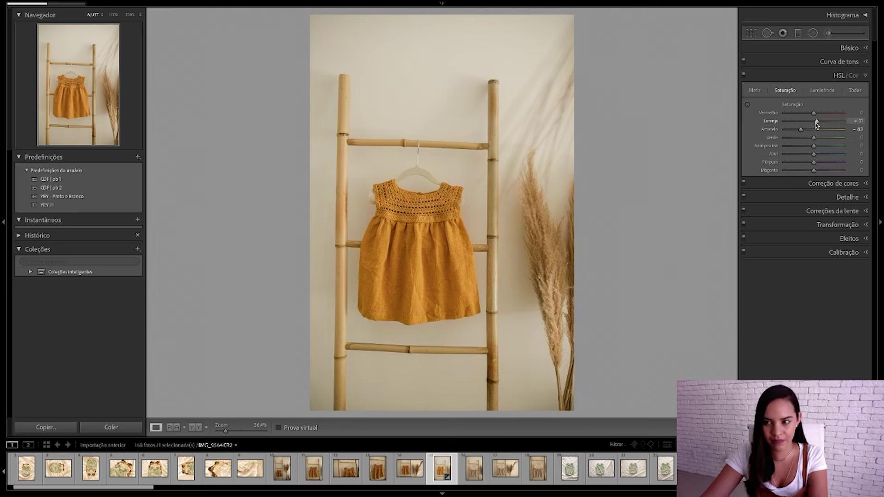
left_click_drag(805, 114, 794, 117)
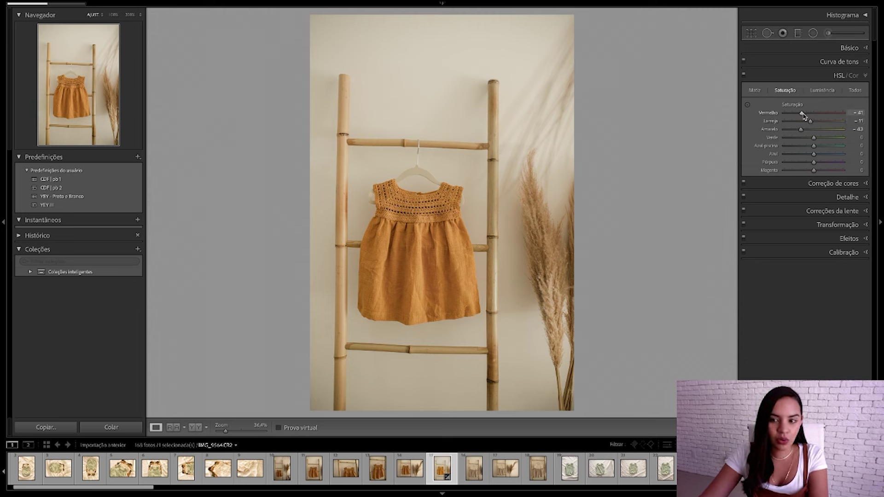
double_click(767, 113)
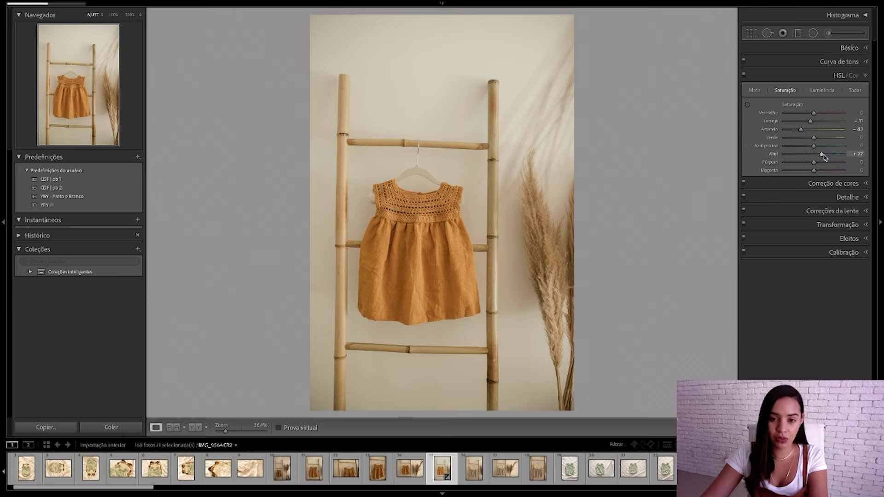
left_click_drag(823, 158, 823, 157)
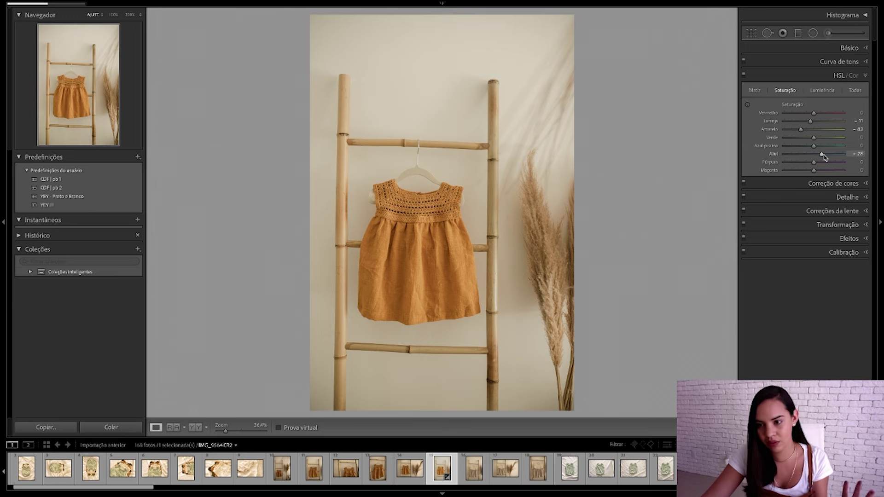
left_click(754, 90)
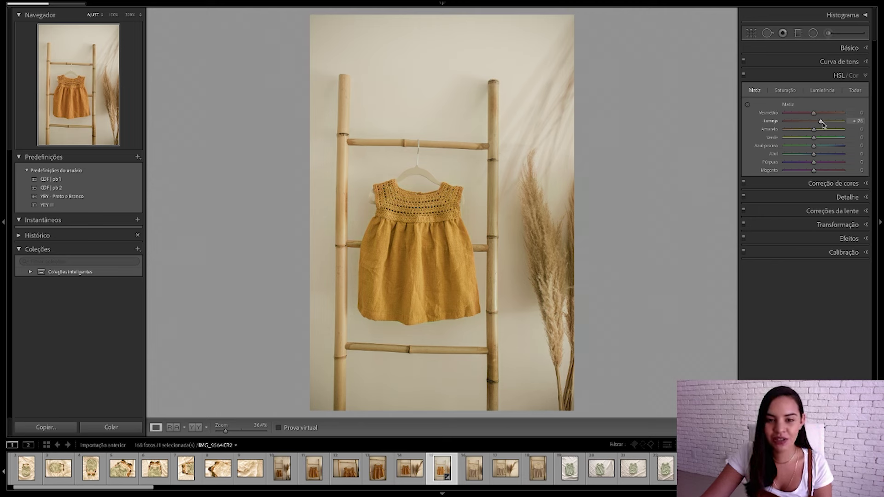
Step: Test the Orange hue slider both ways and nudge Red luminance, leaving all HSL values at 0
mouse_move(823, 125)
left_mouse_down()
mouse_move(808, 125)
mouse_move(817, 126)
left_mouse_up()
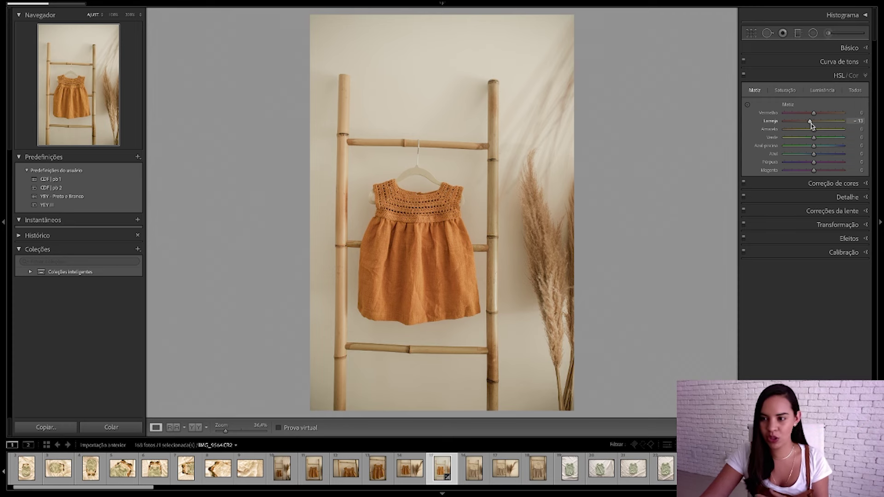
left_click_drag(811, 125, 818, 126)
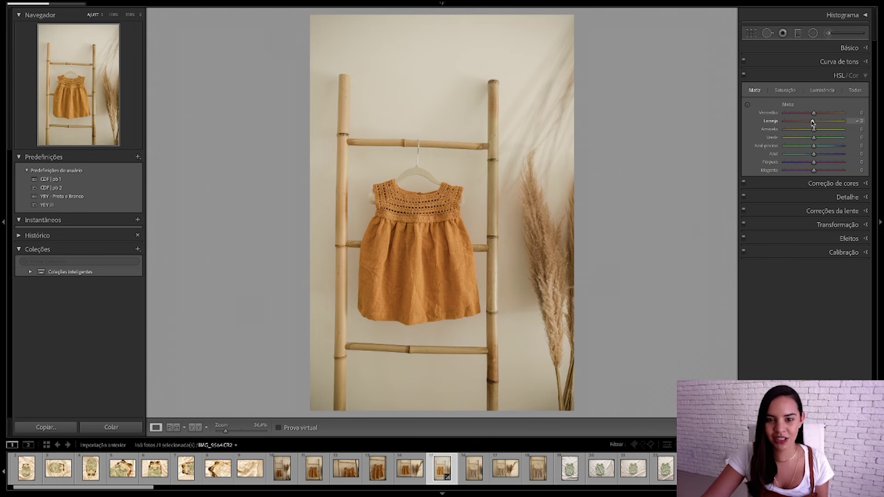
left_click(821, 90)
left_click_drag(813, 113, 823, 125)
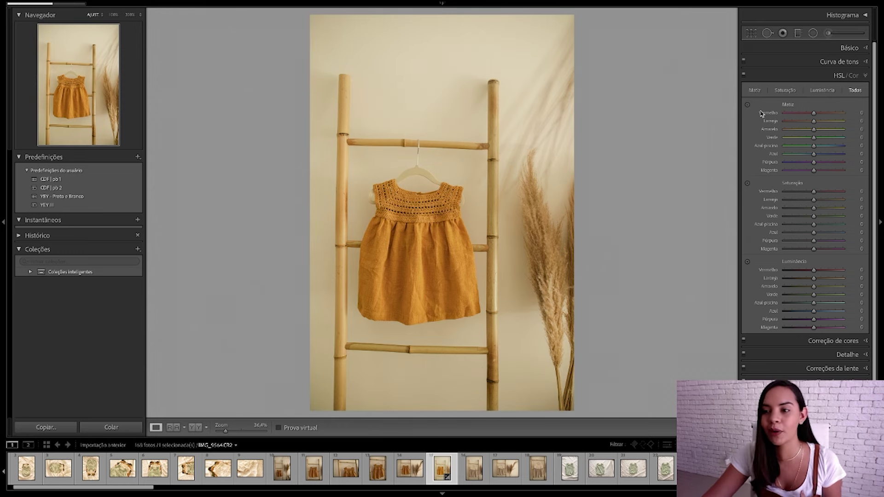
left_click(755, 91)
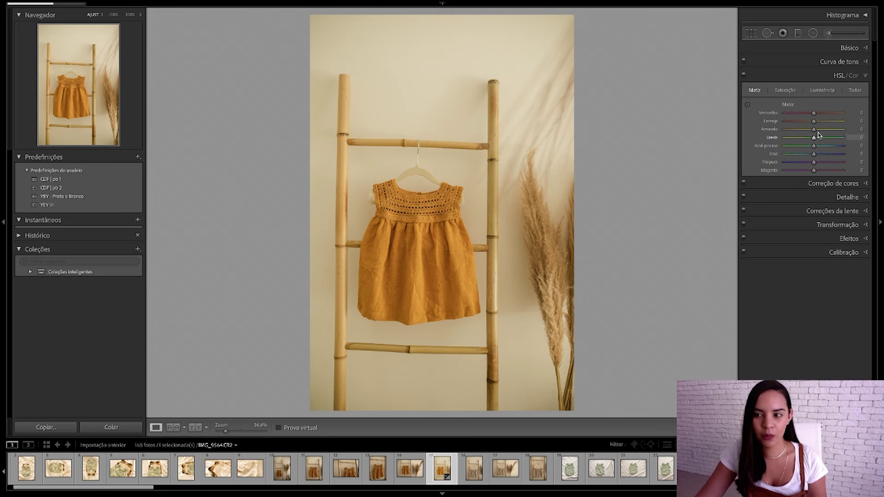
Step: Tint the dress photo's shadows blue-violet at hue 250, saturation 35, checking Before/After with Y
left_click_drag(813, 121, 816, 122)
left_click(842, 184)
mouse_move(777, 220)
left_mouse_down()
mouse_move(768, 230)
mouse_move(780, 231)
left_mouse_up()
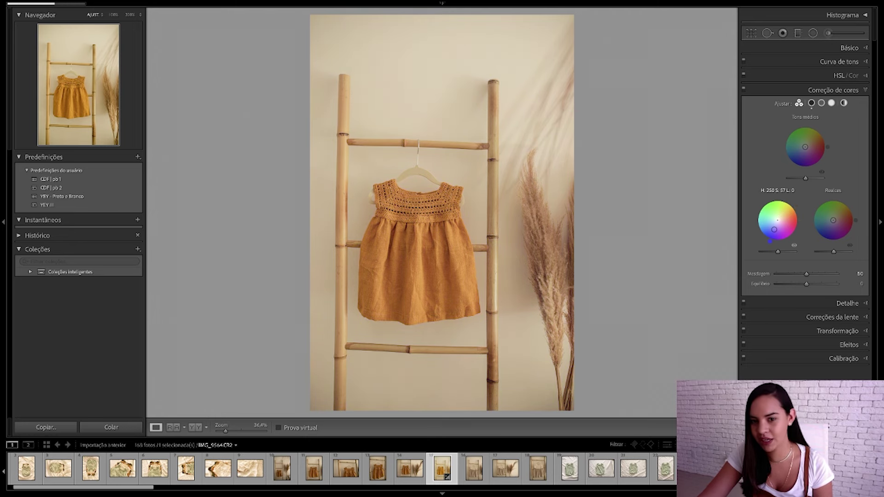
key("y")
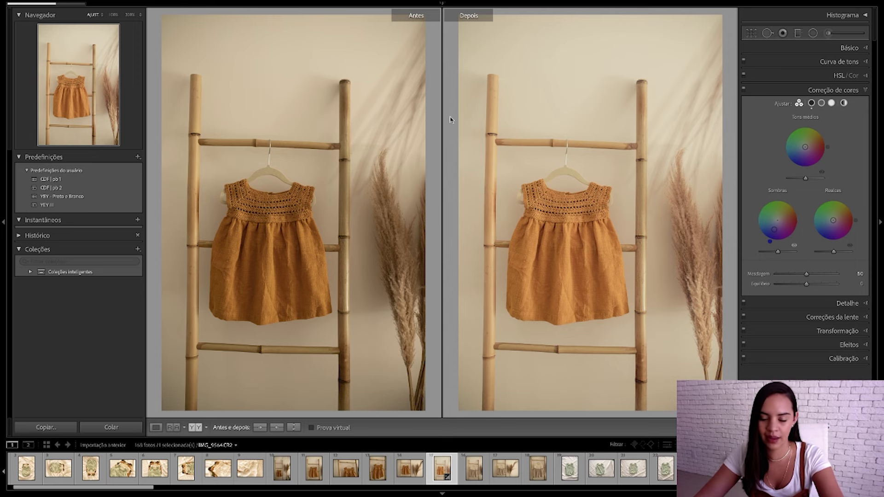
key("y")
left_click_drag(773, 229, 775, 226)
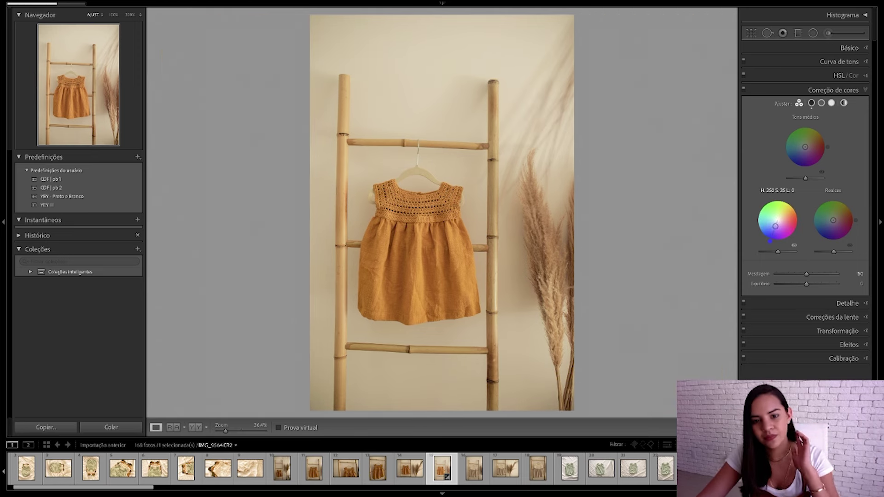
Step: Raise the Detail sharpening amount and inspect the dress photo at 100%
left_click(824, 302)
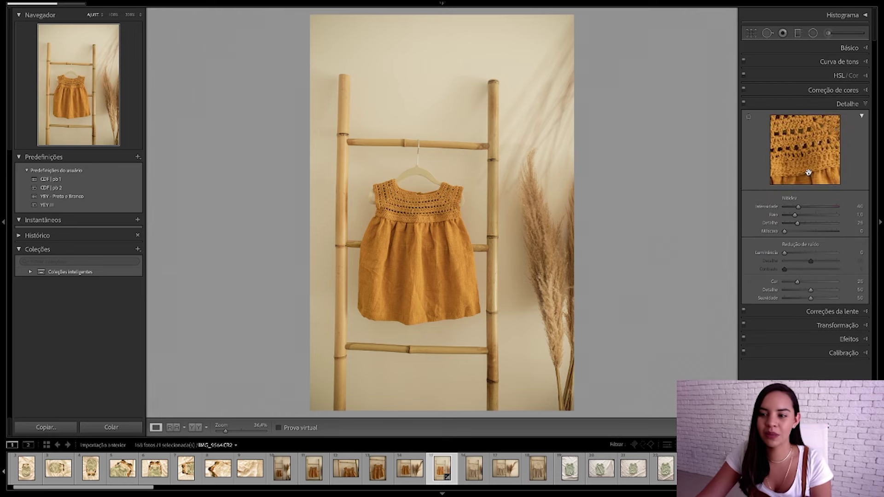
mouse_move(806, 211)
left_mouse_down()
mouse_move(832, 211)
mouse_move(733, 212)
mouse_move(881, 208)
left_mouse_up()
key("z")
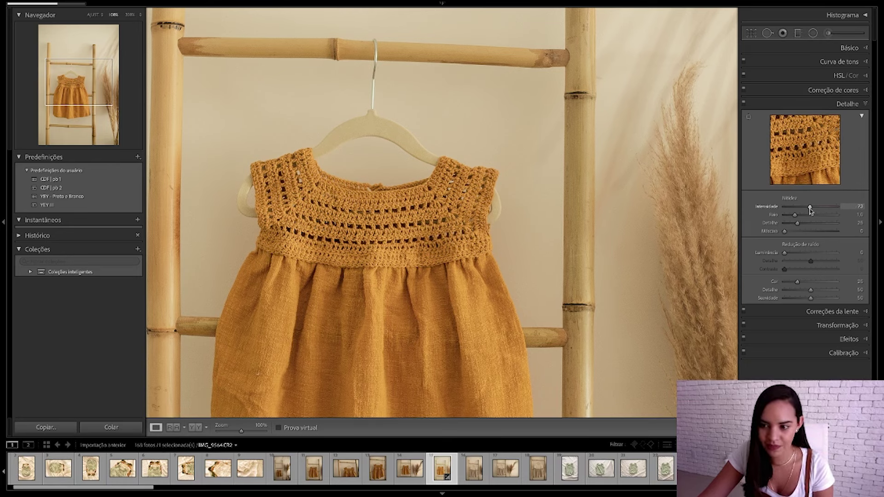
Step: Enable the Sigma lens profile correction, toggling it off and on to compare
left_click(811, 311)
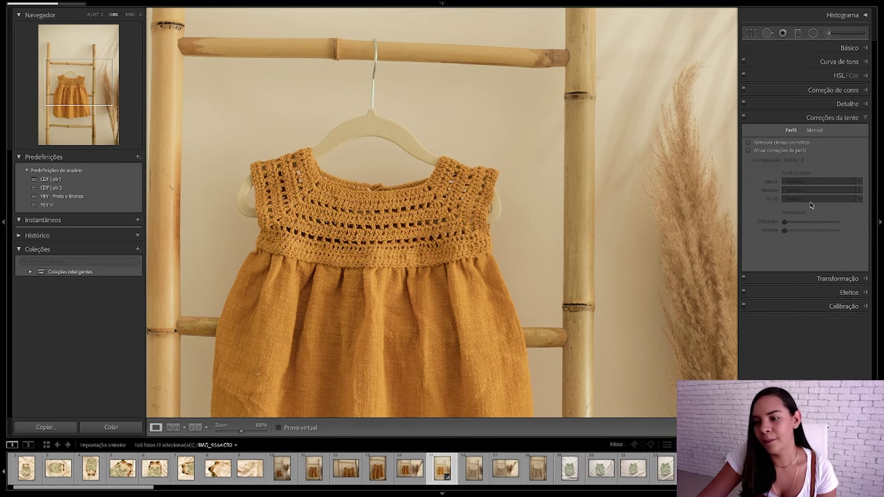
left_click(345, 74)
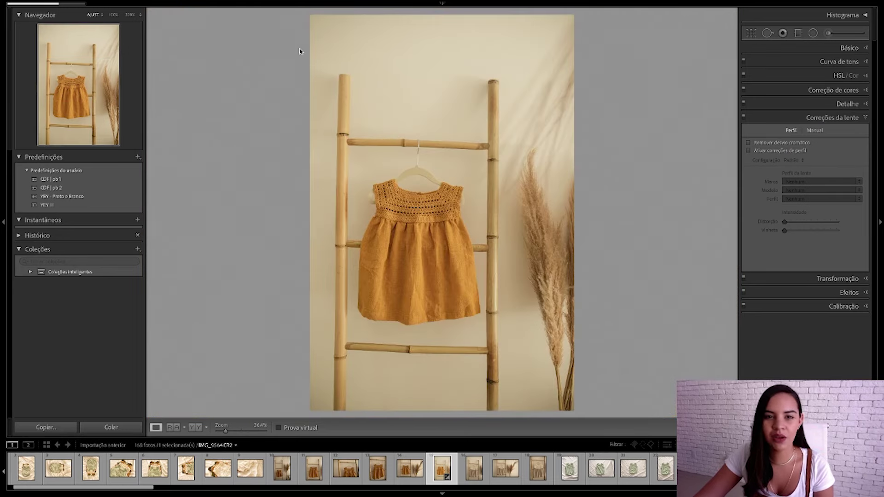
left_click(782, 151)
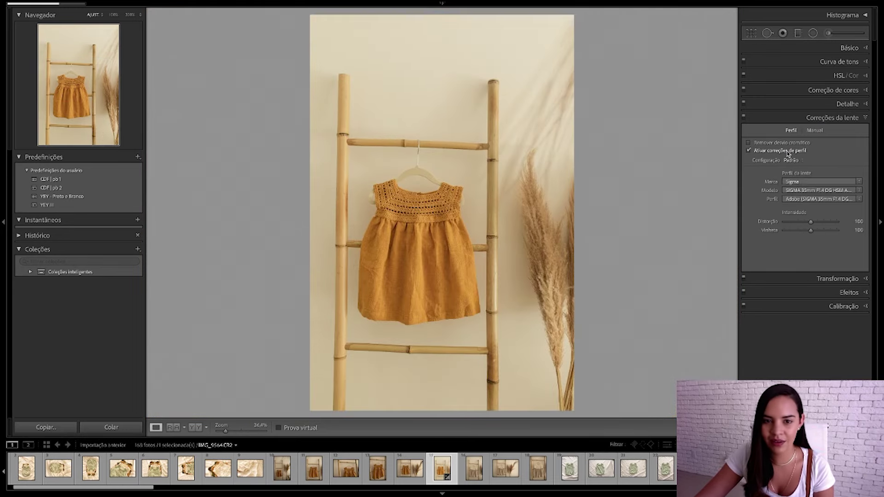
left_click(787, 155)
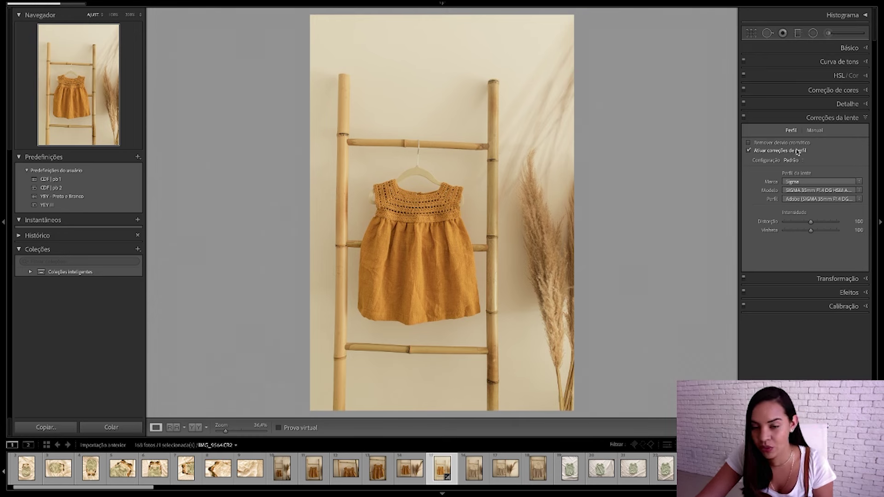
left_click(798, 151)
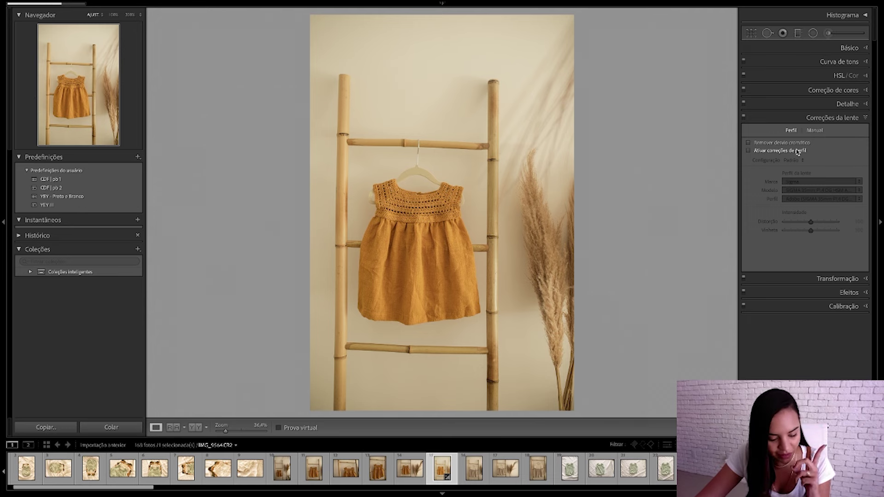
left_click(797, 151)
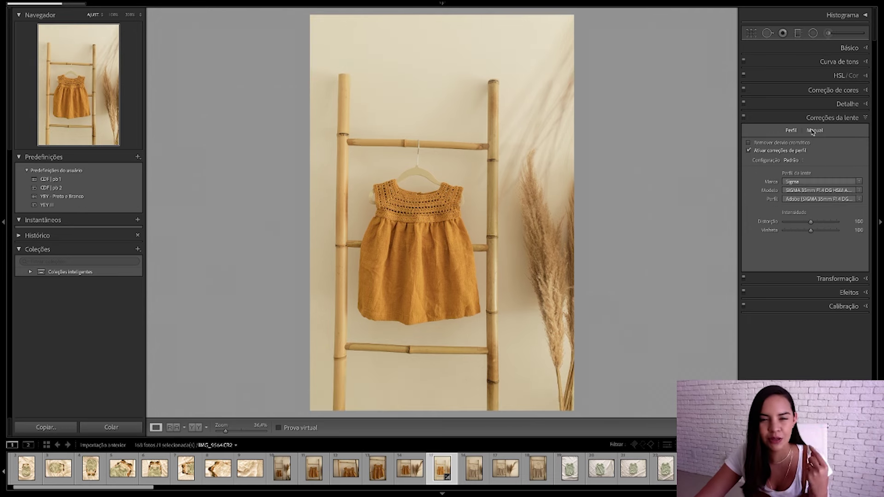
Step: Set the manual vignetting correction to +17 to brighten the corners
left_click(813, 131)
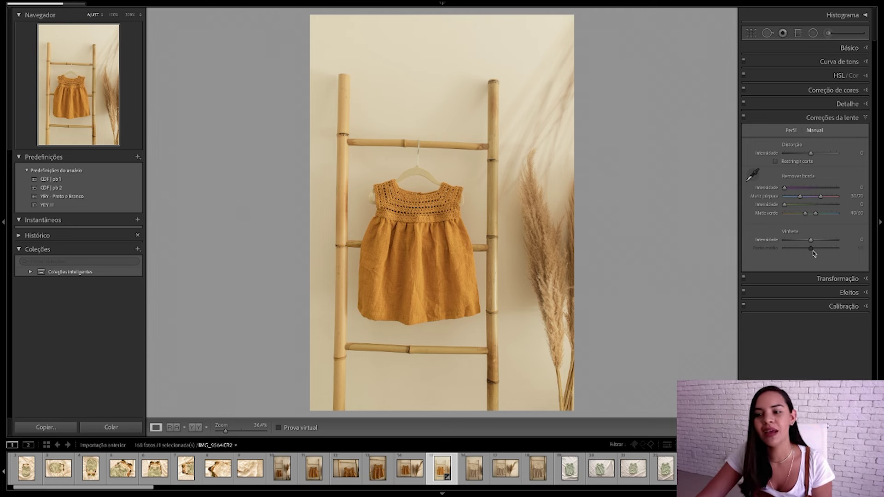
mouse_move(811, 240)
left_mouse_down()
mouse_move(836, 240)
mouse_move(772, 243)
mouse_move(829, 240)
mouse_move(816, 241)
left_mouse_up()
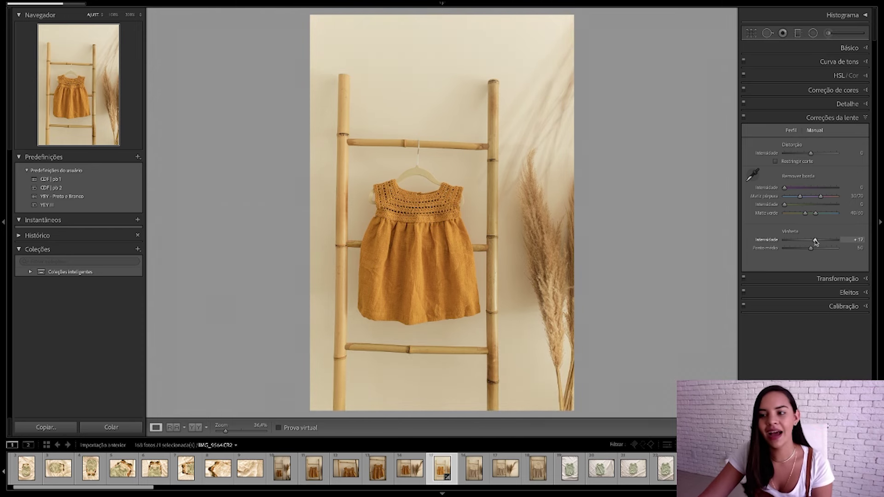
left_click(838, 278)
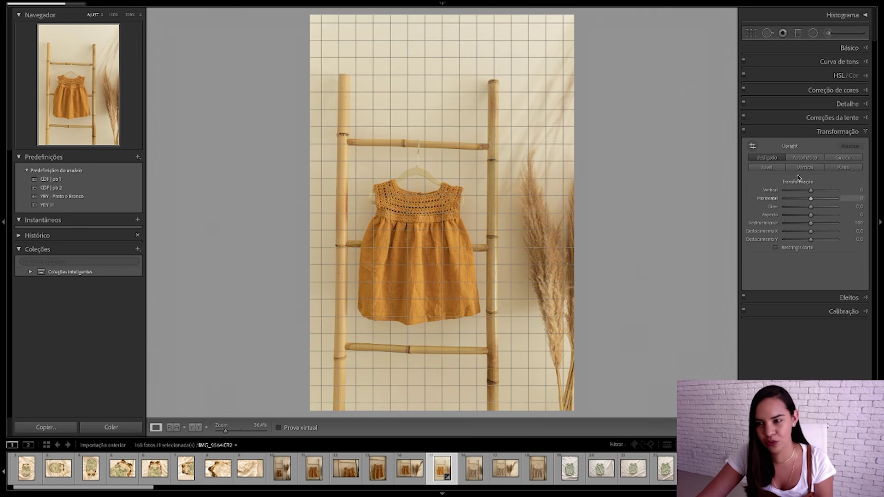
Step: Add film grain at amount 52, checking it at 100% zoom
left_click(858, 133)
left_click(844, 145)
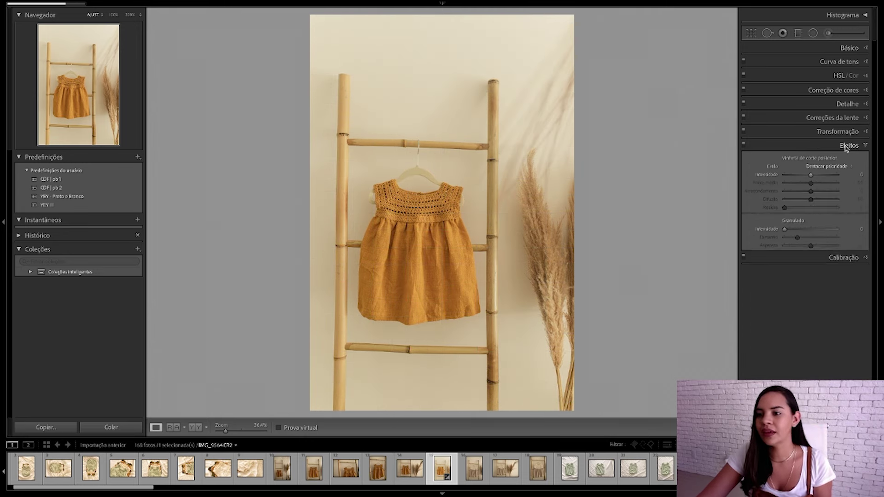
left_click(796, 229)
key("z")
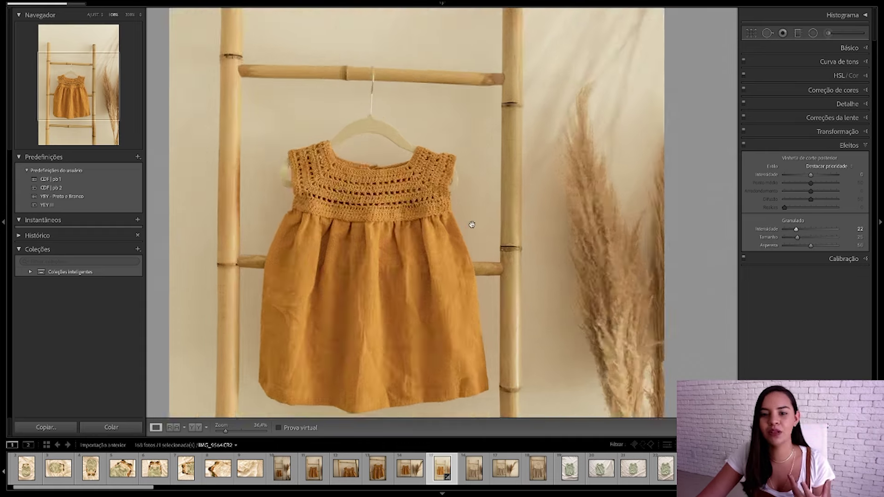
left_click_drag(796, 229, 803, 228)
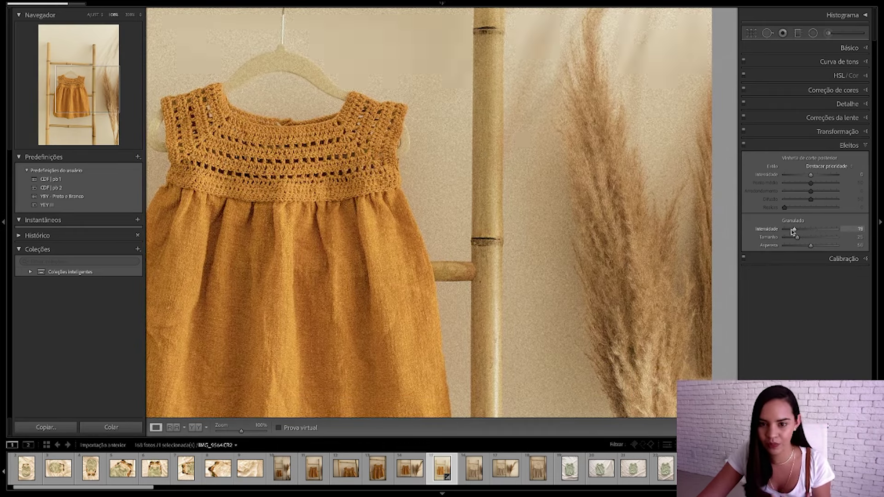
left_click_drag(804, 228, 813, 229)
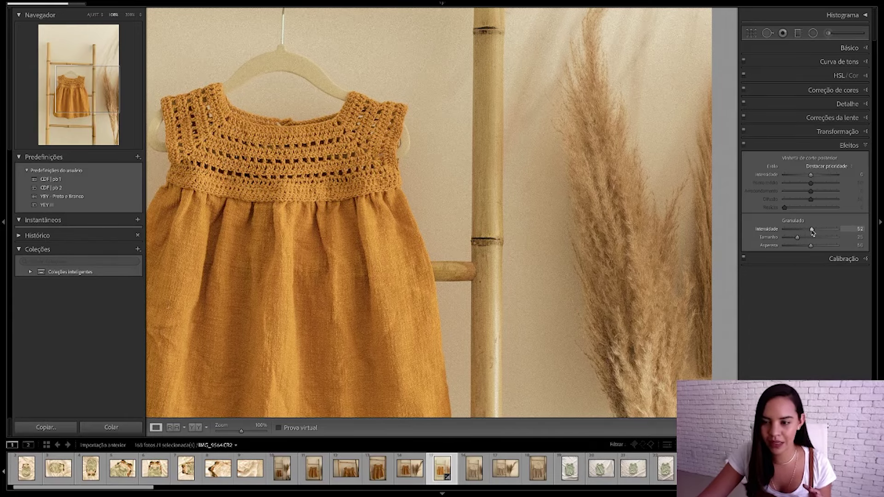
left_click(593, 238)
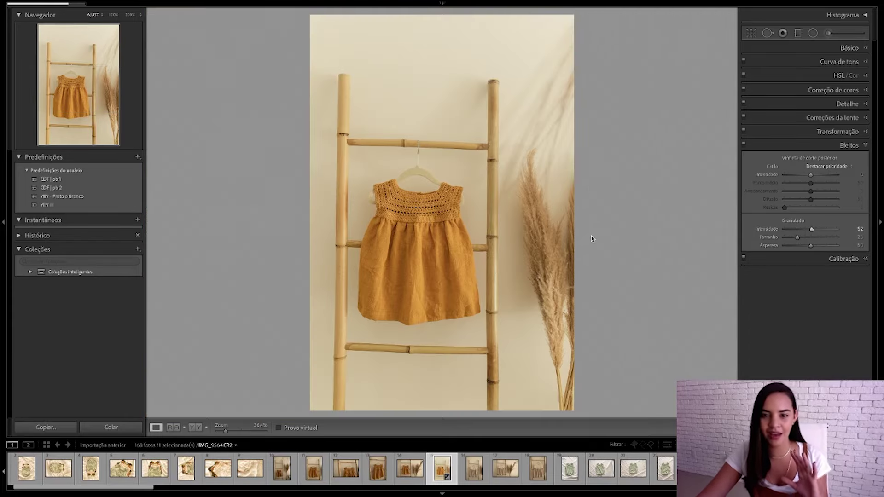
Step: In HSL saturation, boost orange to +17 and yellow to +22
left_click(829, 76)
left_click_drag(814, 121, 818, 124)
left_click(785, 90)
left_click_drag(814, 122, 831, 122)
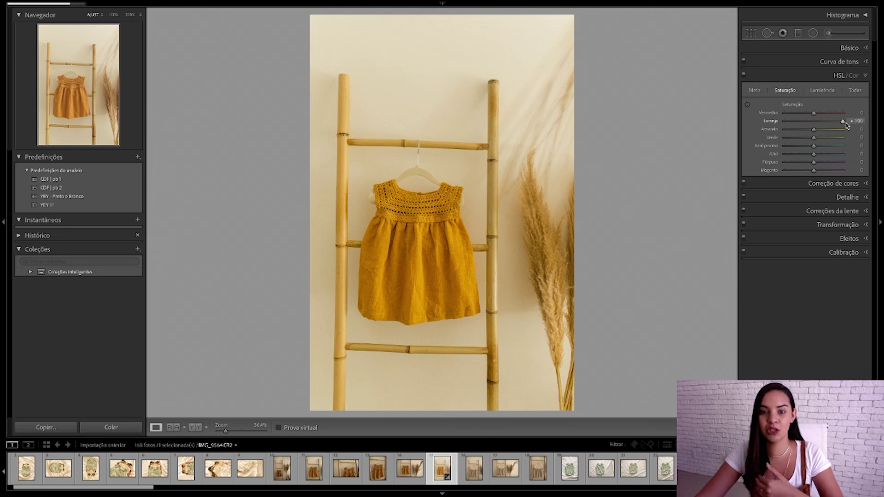
mouse_move(814, 129)
left_mouse_down()
mouse_move(844, 132)
mouse_move(833, 133)
left_mouse_up()
left_click(821, 121)
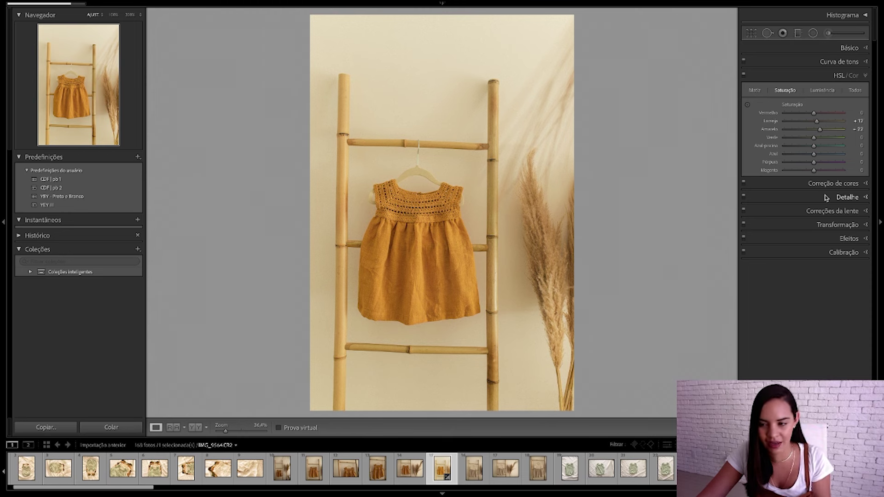
left_click(849, 238)
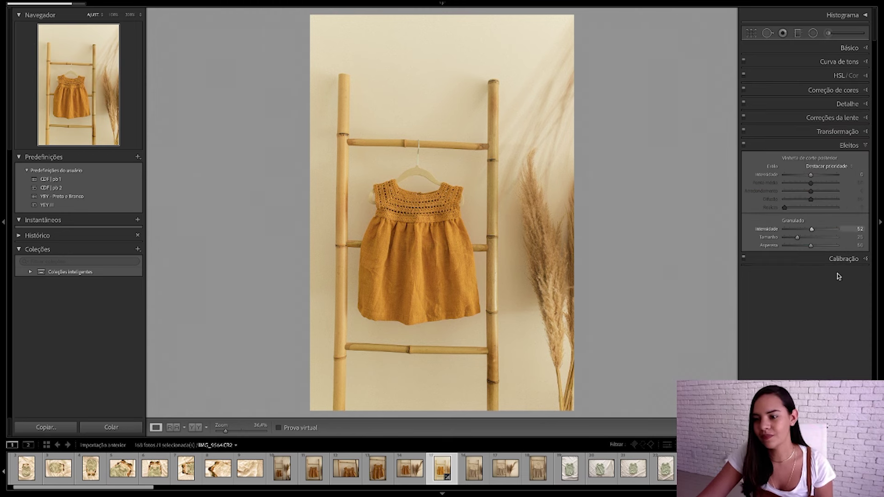
Step: Set Calibration shadows tint +32, red primary hue -8 and green primary hue +14
left_click(843, 258)
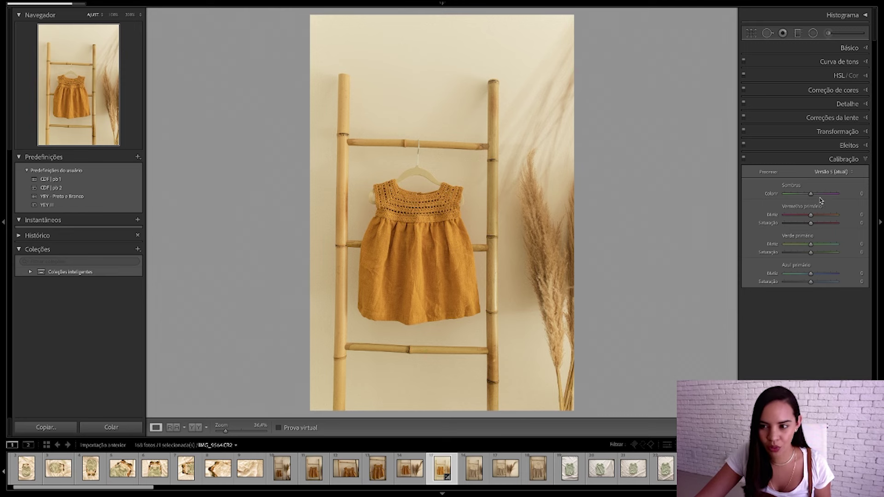
left_click_drag(815, 195, 814, 195)
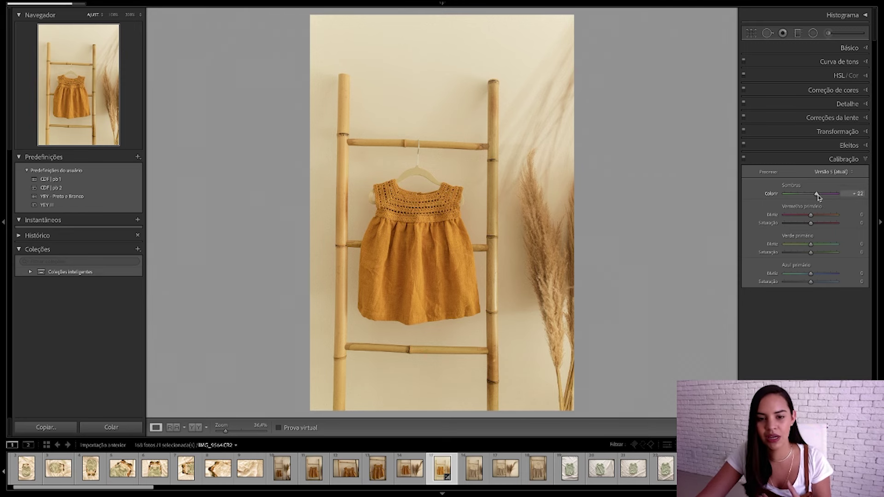
mouse_move(816, 217)
left_mouse_down()
mouse_move(824, 218)
mouse_move(815, 217)
left_mouse_up()
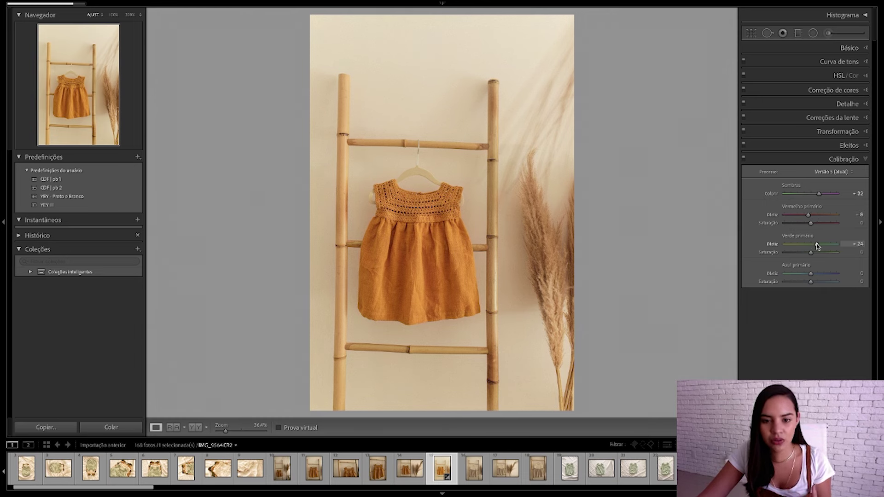
left_click_drag(809, 274, 812, 275)
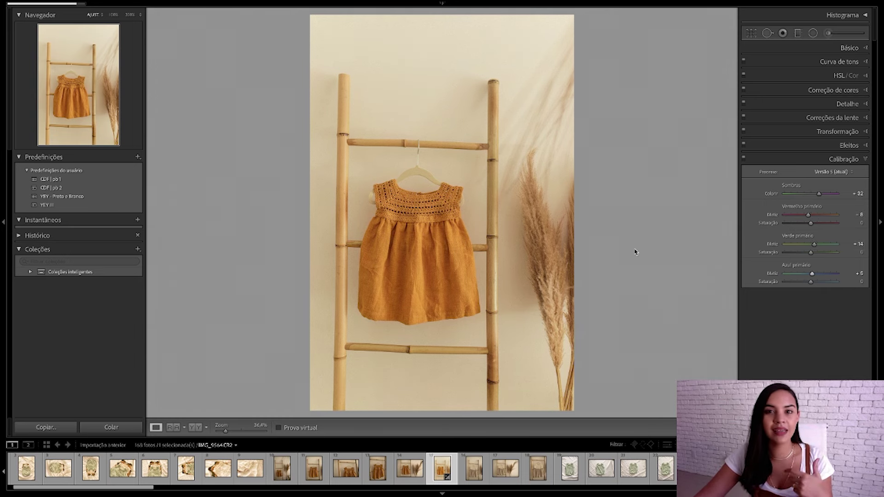
Step: Try a black-and-white conversion with exposure and highlight changes, then undo back to colour
left_click(851, 16)
left_click(854, 111)
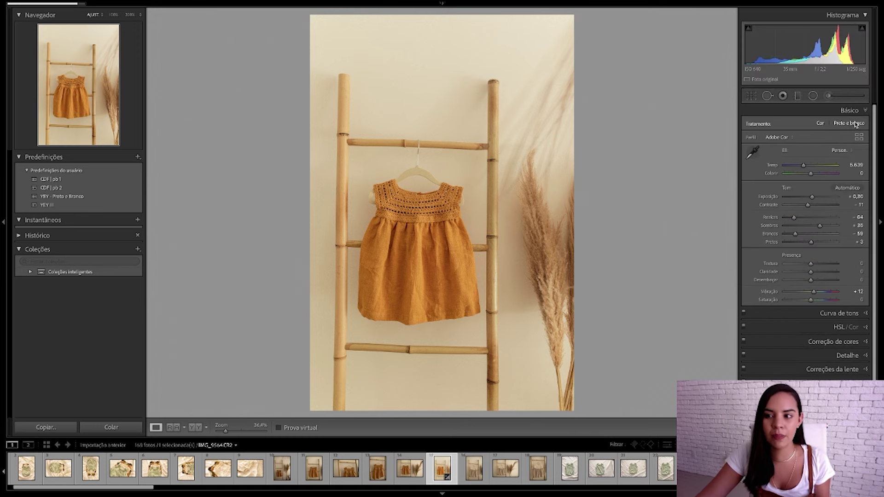
left_click(851, 123)
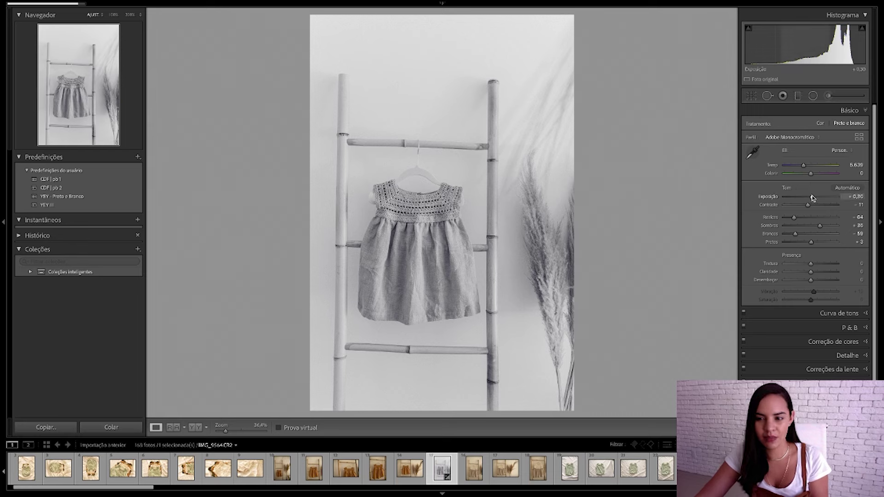
left_click_drag(811, 196, 809, 197)
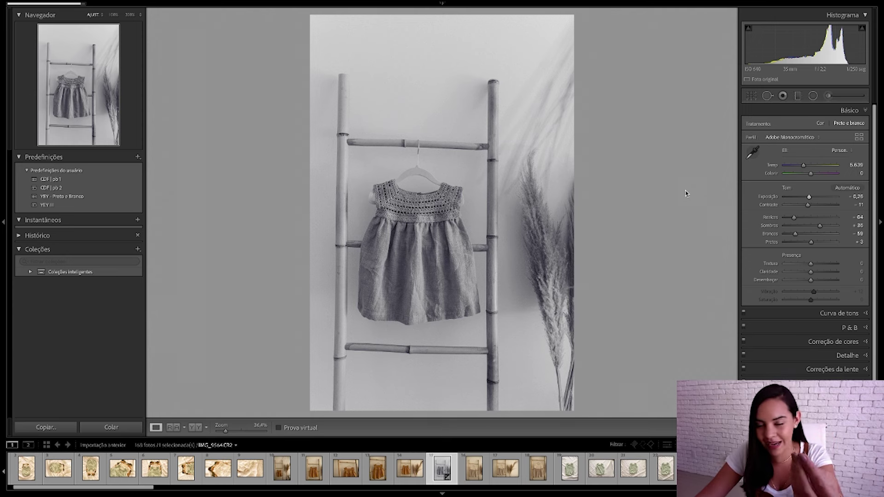
left_click_drag(794, 217, 789, 219)
key("ctrl+z")
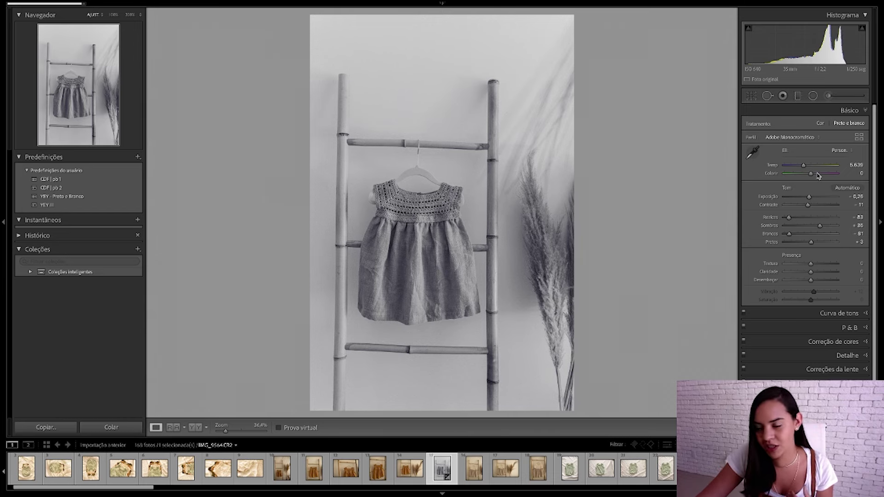
key("ctrl+z")
key("ctrl+z")
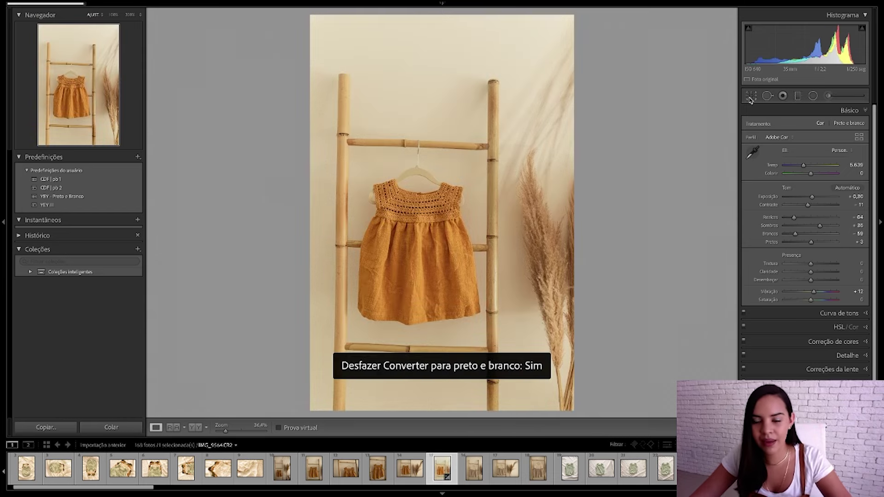
Step: Crop the dress photo with a slight straightening angle of -0.92
left_click(751, 95)
left_click_drag(648, 51, 607, 32)
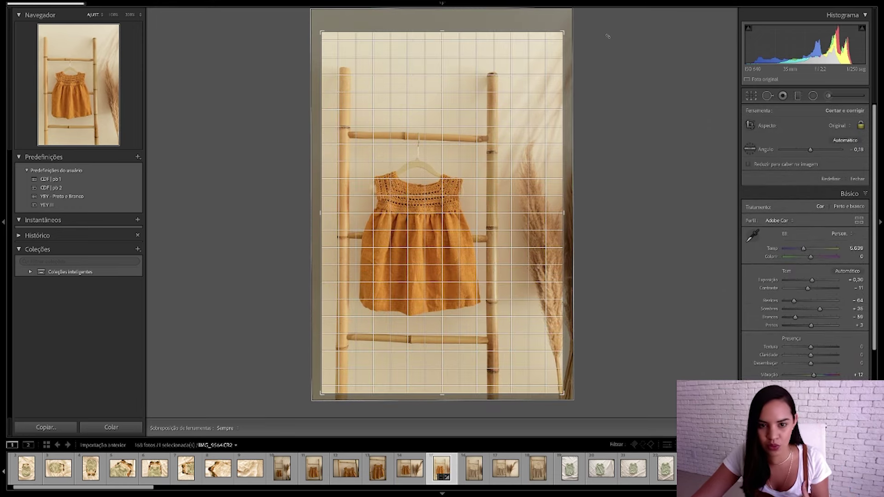
key("Return")
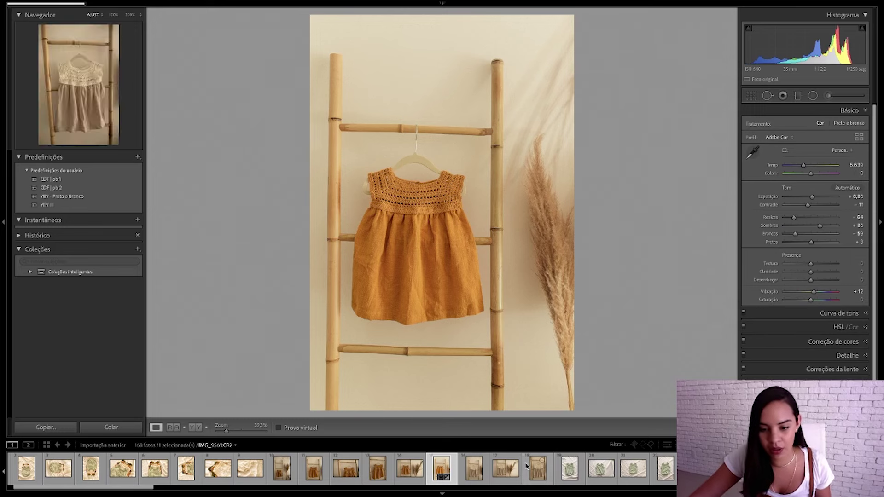
left_click(570, 468)
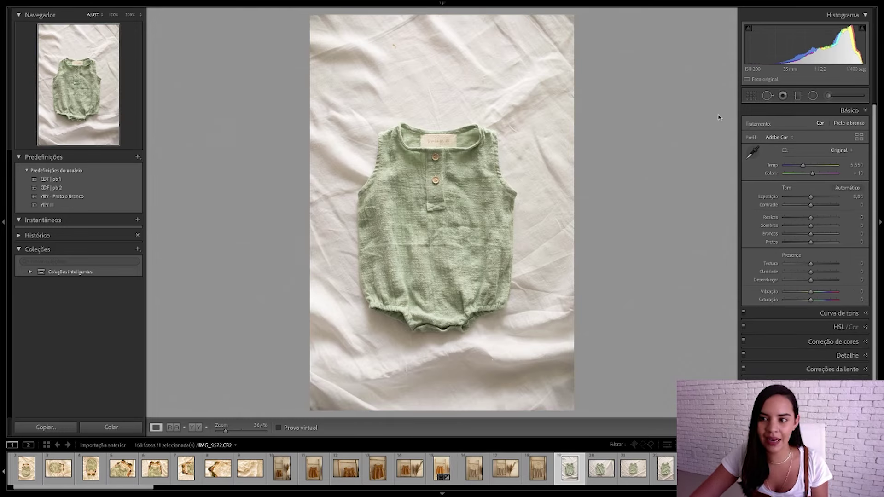
Step: Zoom to 100% and heal a stain on the sheet with Spot Removal
left_click(386, 46)
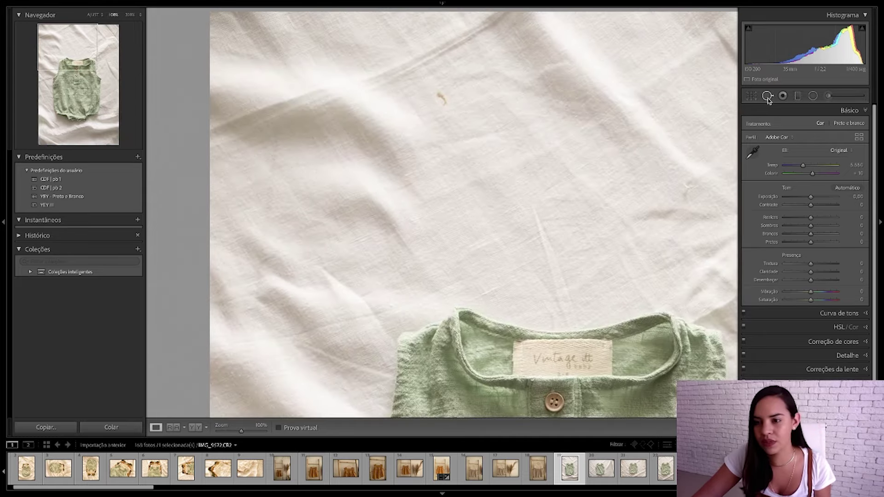
left_click(767, 95)
left_click_drag(438, 96, 445, 103)
key("q")
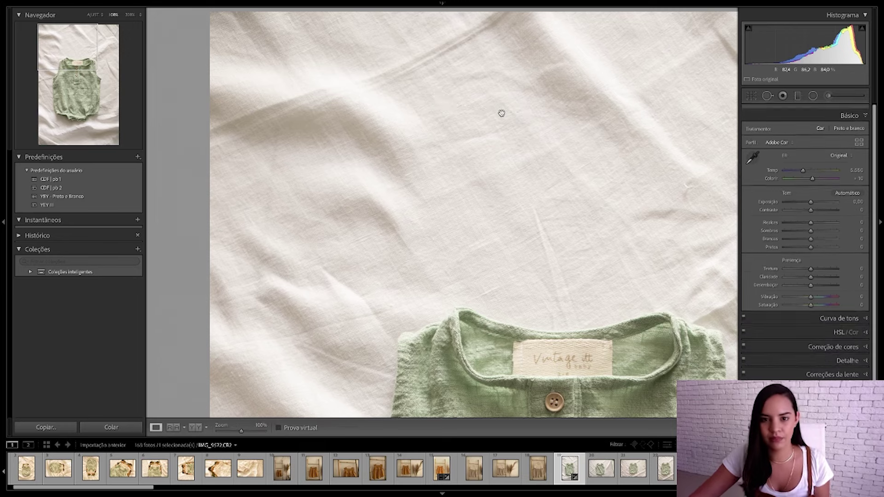
left_click(502, 113)
Step: Heal another stain on the sheet and the stain on the romper's front
left_click(766, 96)
scroll(438, 99, "down", 5)
left_click_drag(427, 87, 438, 125)
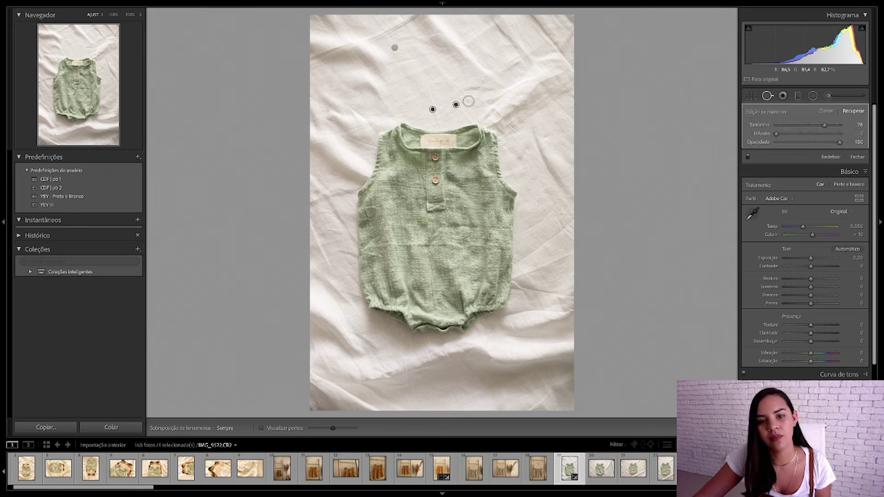
scroll(456, 104, "up", 5)
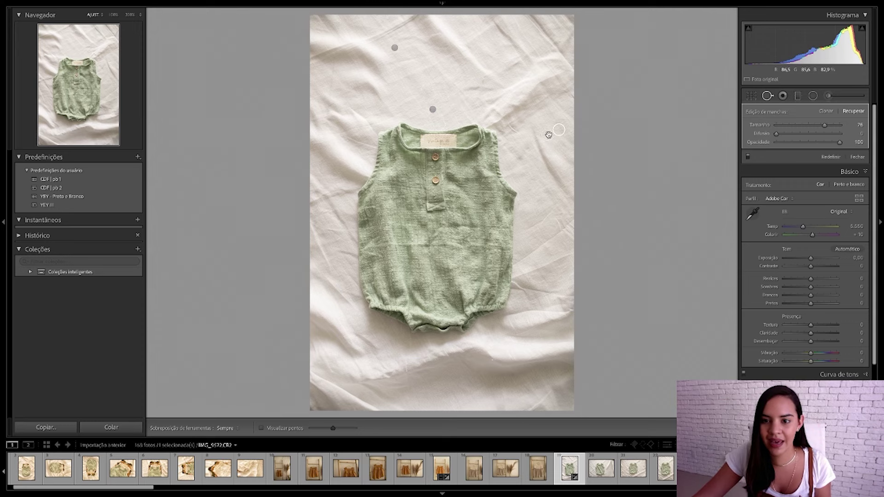
left_click_drag(472, 238, 395, 245)
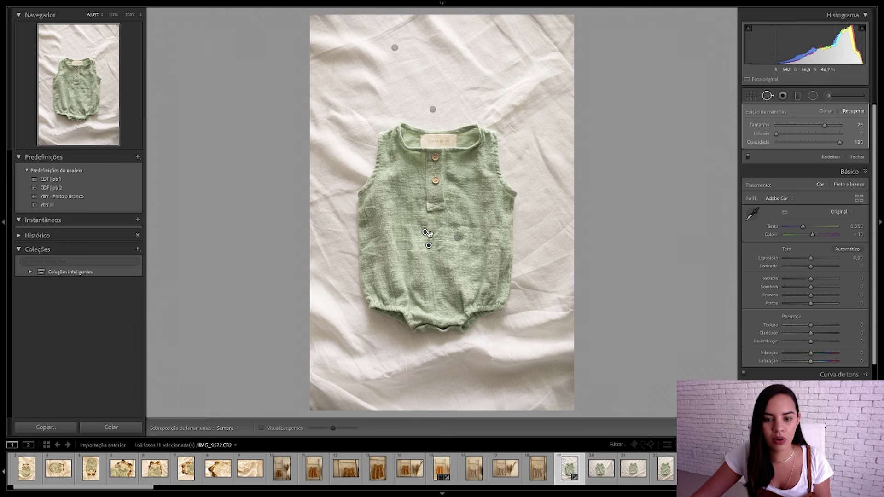
key("q")
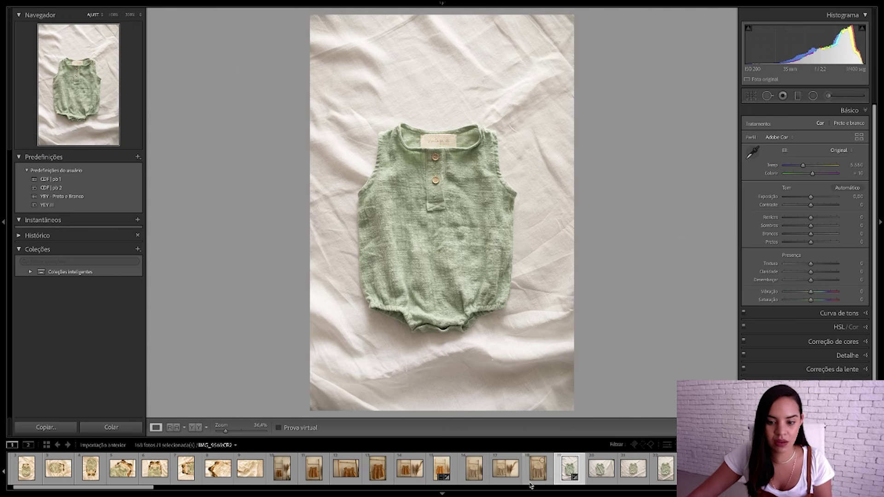
Step: Draw a diagonal graduated filter across the romper photo, reset its sliders, set highlights -52
left_click(797, 95)
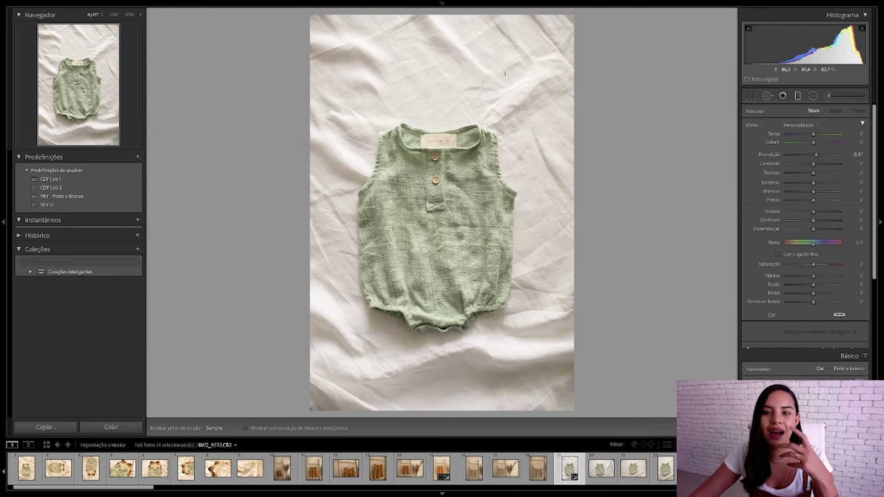
left_click_drag(320, 391, 402, 195)
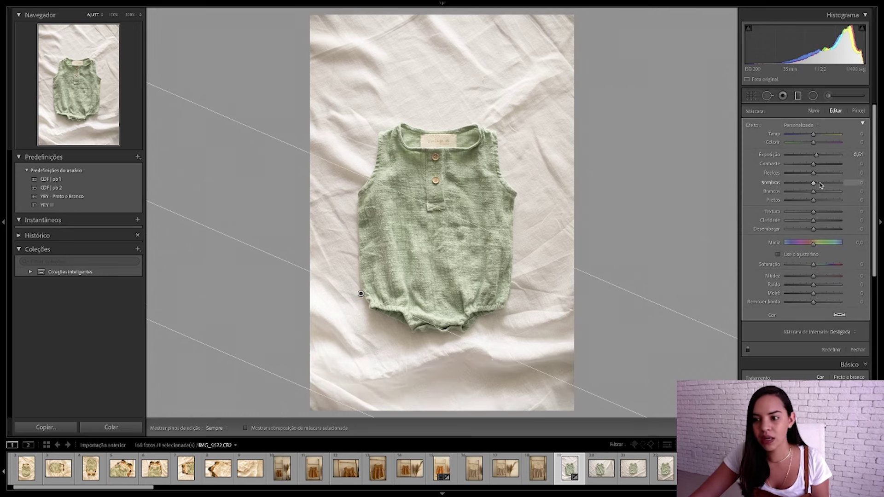
left_click_drag(361, 293, 389, 257)
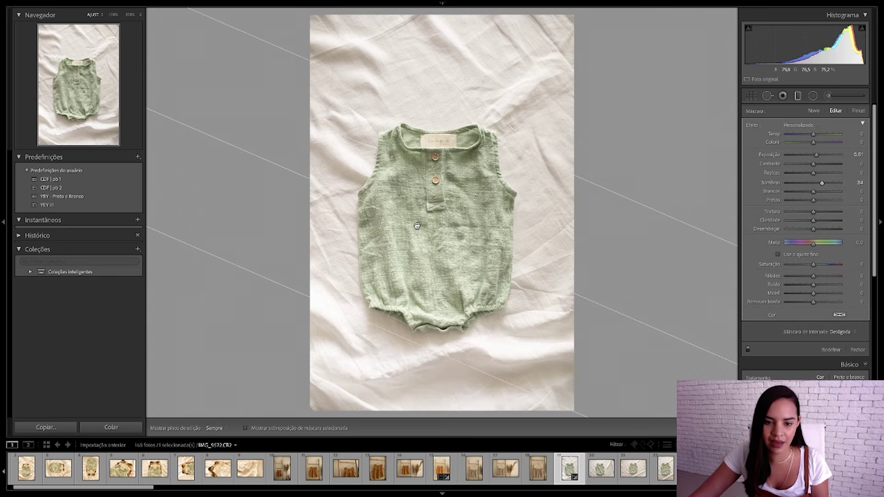
left_click_drag(822, 183, 801, 184)
left_click_drag(505, 66, 464, 251)
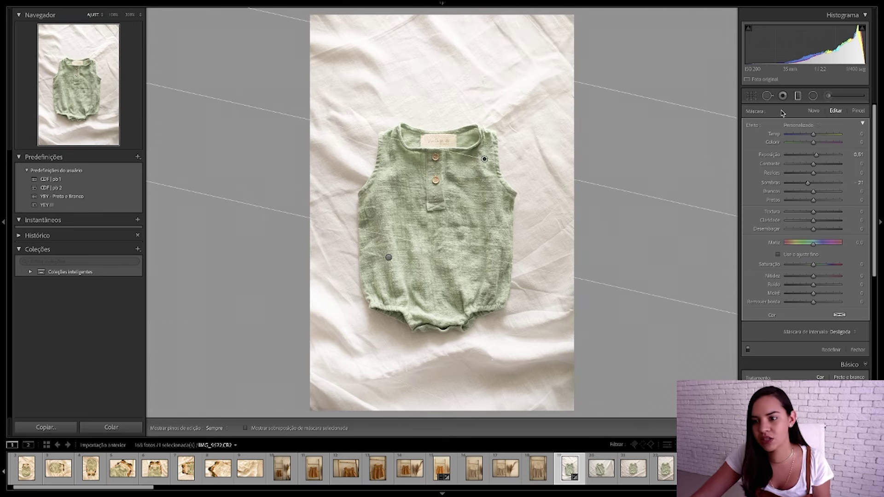
double_click(751, 128)
mouse_move(813, 173)
left_mouse_down()
mouse_move(799, 173)
mouse_move(805, 155)
mouse_move(816, 159)
left_mouse_up()
Step: Draw a radial filter around the romper's neckline and reset its temperature and exposure to 0
left_click(813, 95)
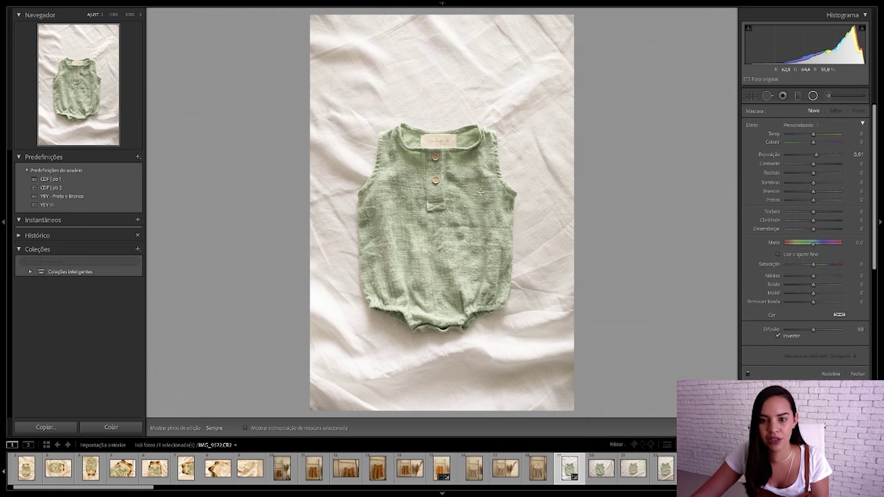
left_click_drag(441, 166, 512, 228)
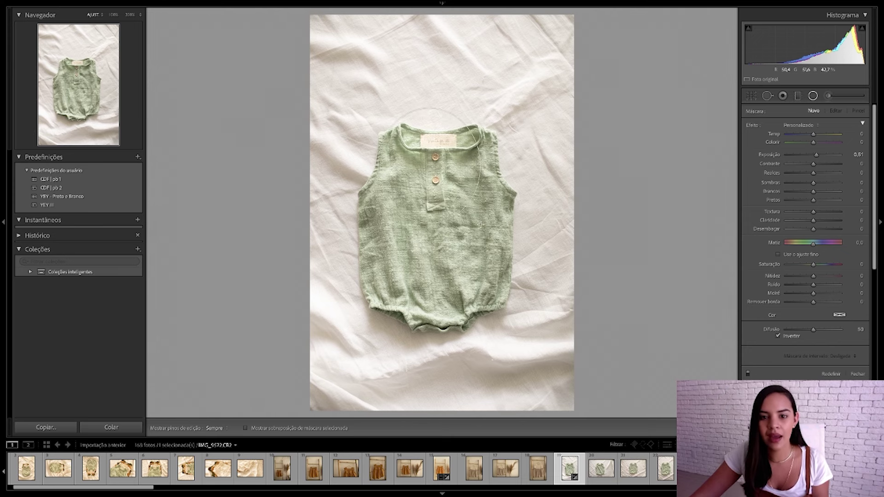
left_click(823, 135)
double_click(818, 135)
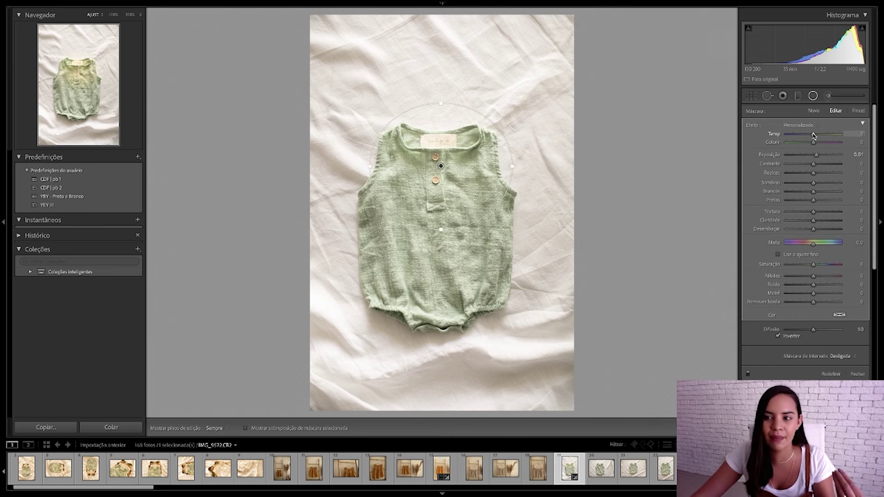
double_click(753, 126)
left_click(829, 97)
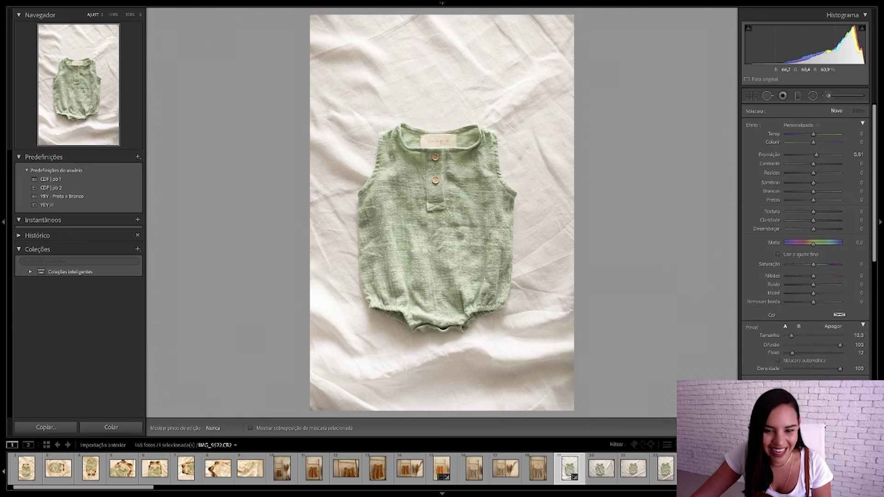
Step: Paint a brush adjustment on the romper at exposure -3.10, toggling edit pins with H
left_click(445, 254)
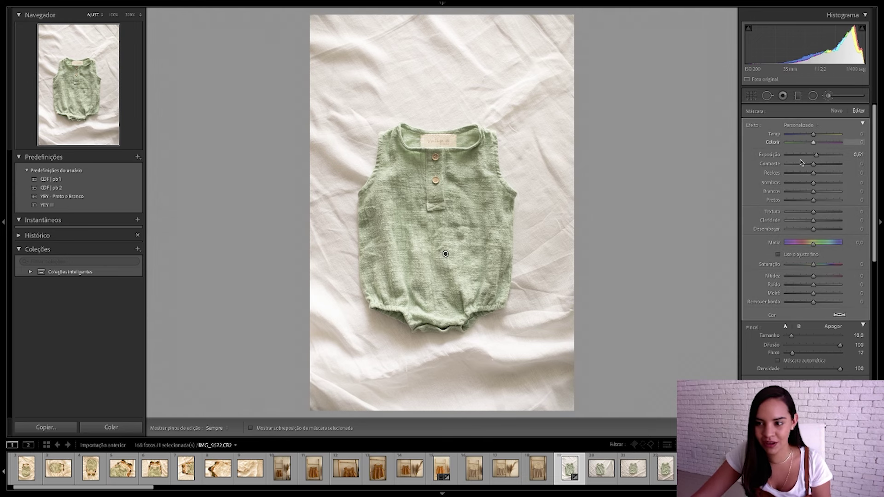
left_click_drag(816, 155, 792, 156)
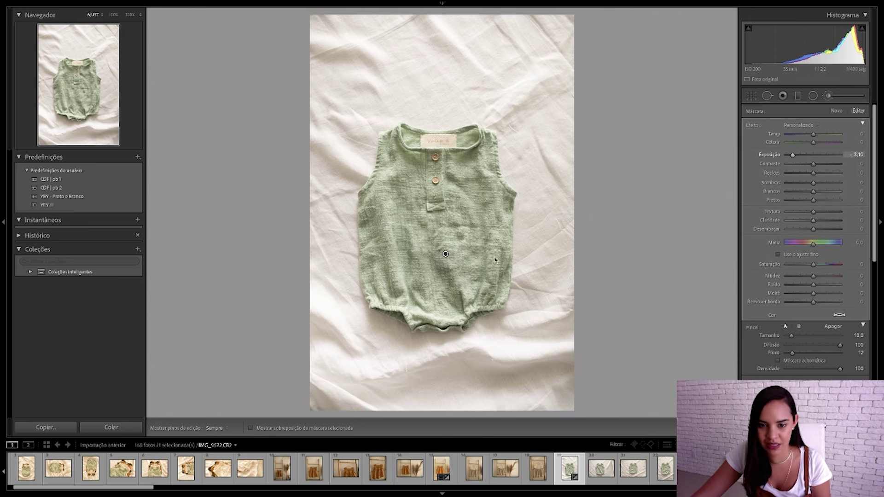
key("h")
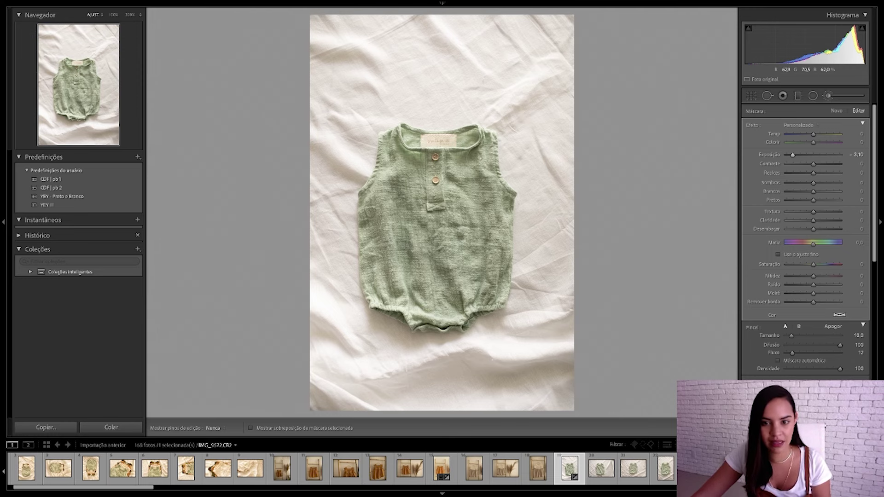
key("h")
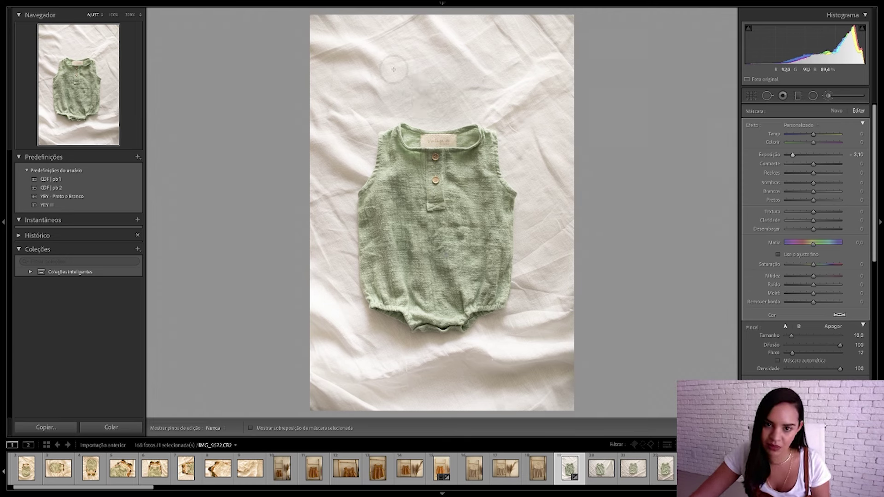
key("h")
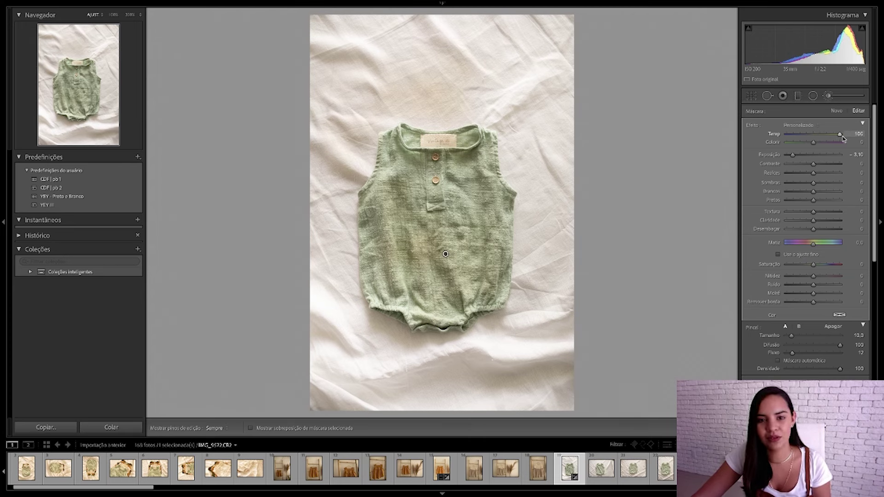
key("h")
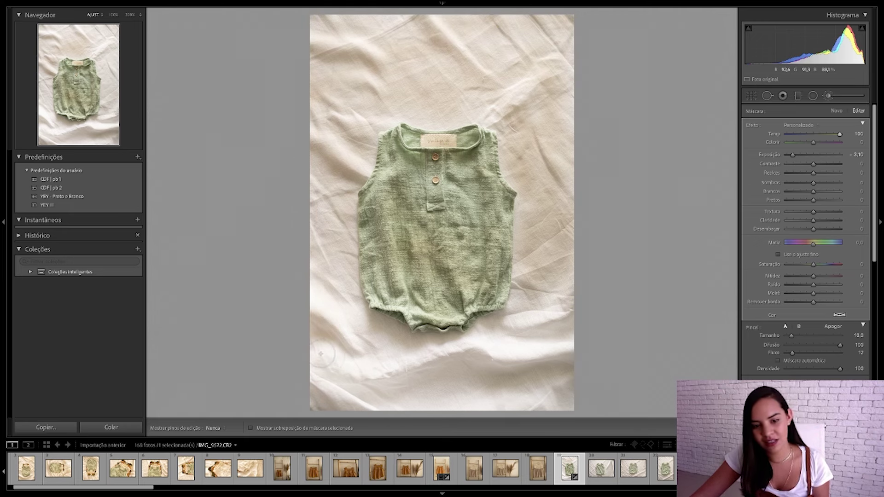
Step: Paint darkening across the photo's lower part, then delete the brush adjustment
left_click_drag(319, 375, 465, 381)
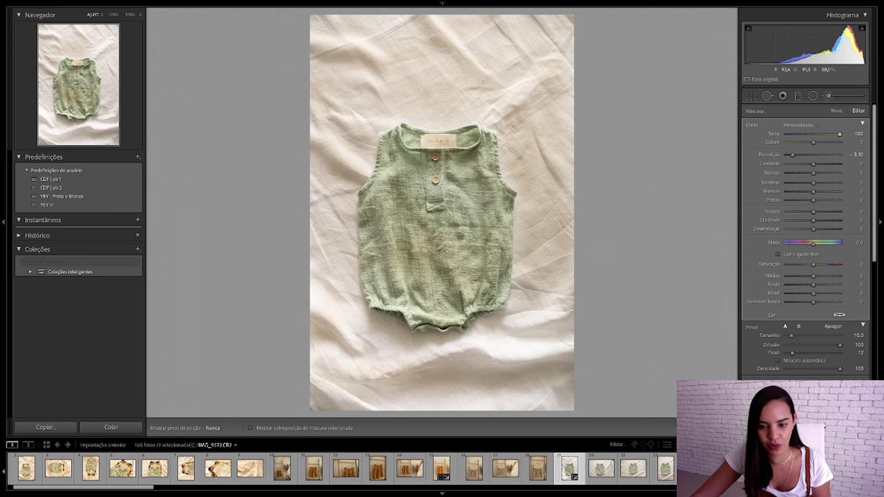
key("h")
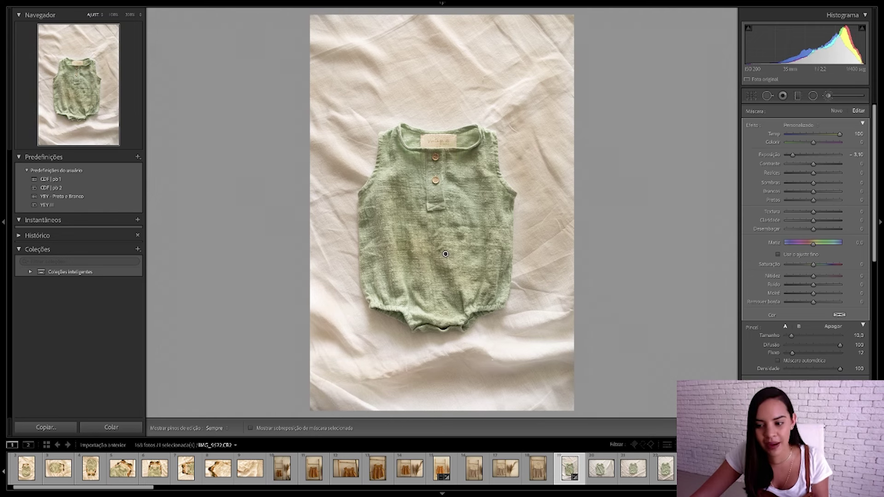
key("Delete")
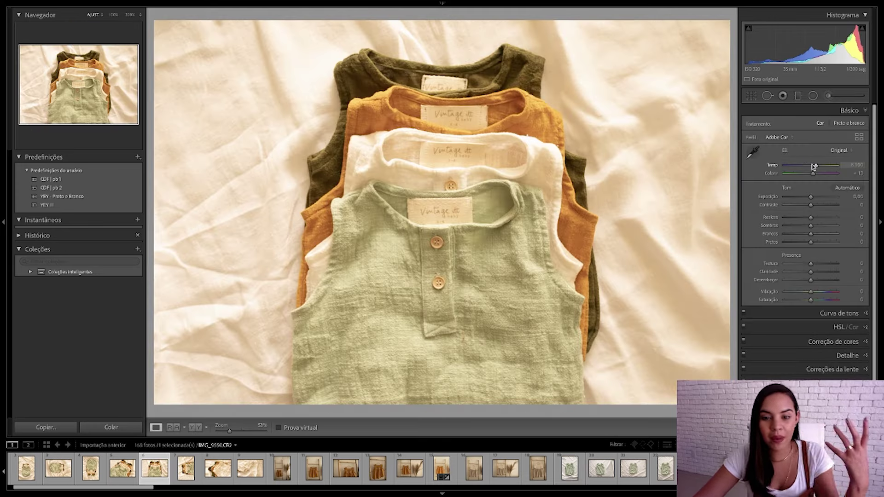
Step: Cool the stacked-rompers photo's white balance and raise exposure to about +0.35
left_click_drag(814, 167, 816, 168)
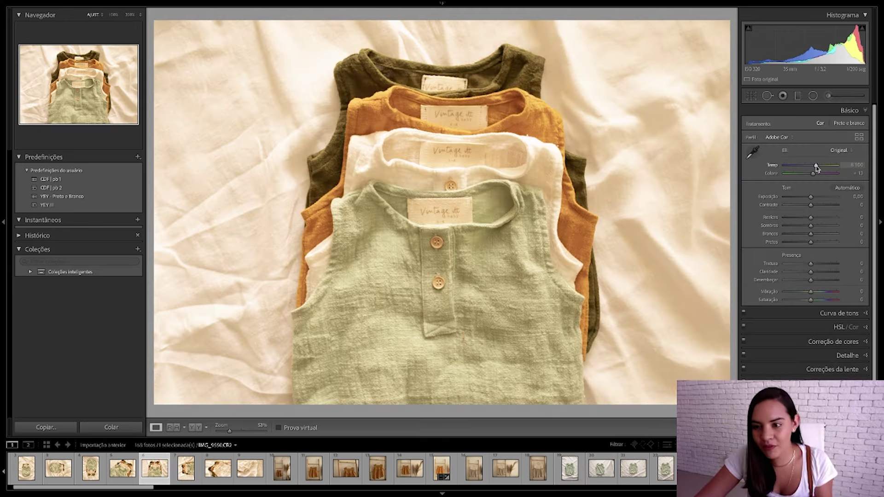
left_click_drag(816, 168, 808, 168)
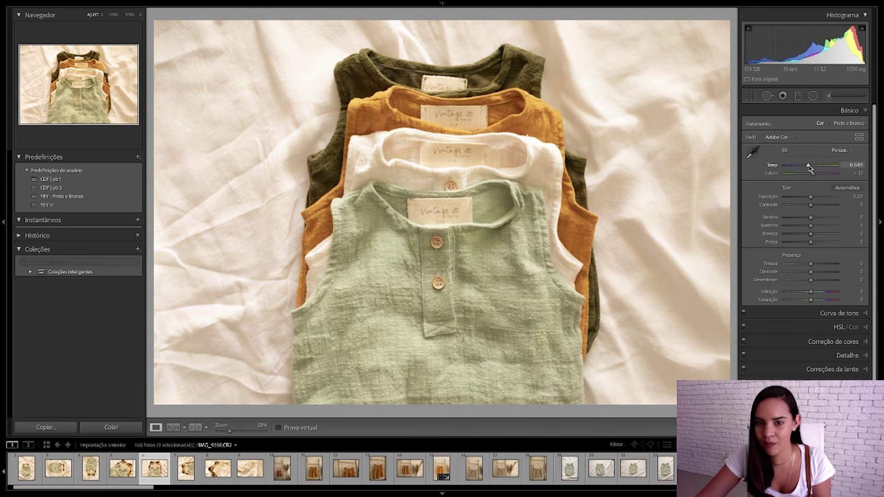
mouse_move(811, 197)
left_mouse_down()
mouse_move(787, 216)
mouse_move(789, 236)
left_mouse_up()
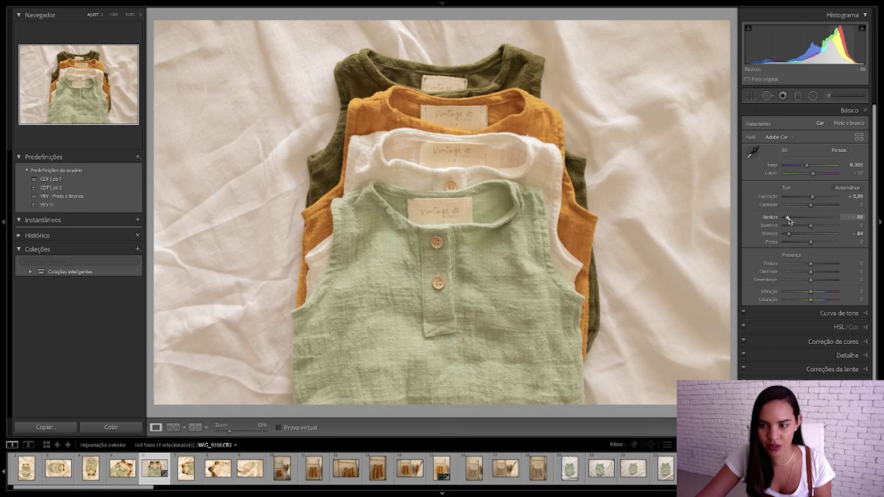
left_click(839, 313)
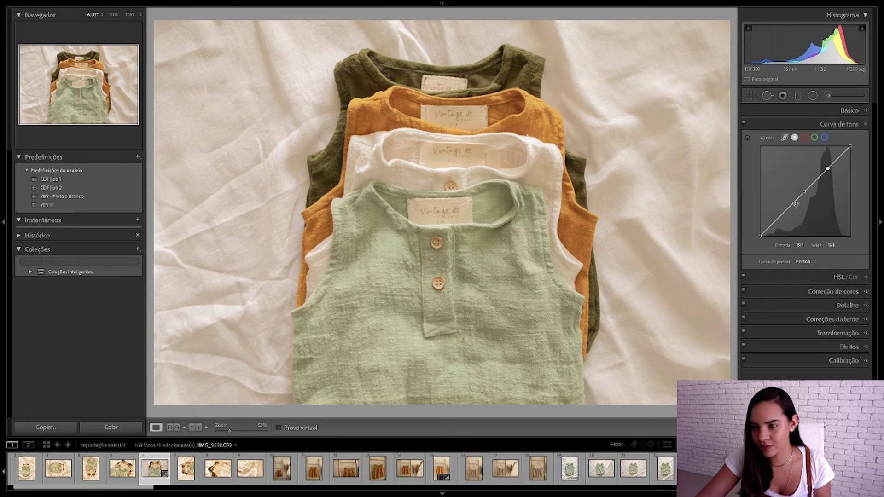
Step: Lift the shirts photo's midtones with a tone-curve point and compare zoomed Before/After views
left_click_drag(803, 192, 802, 189)
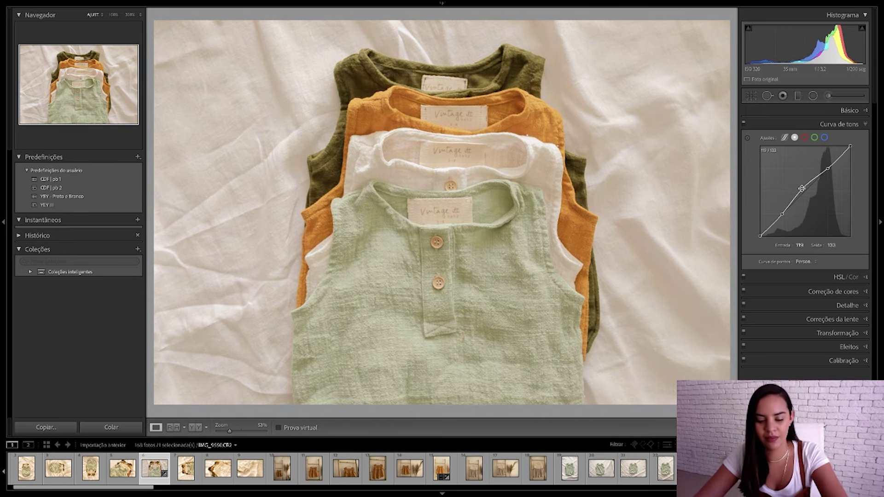
key("y")
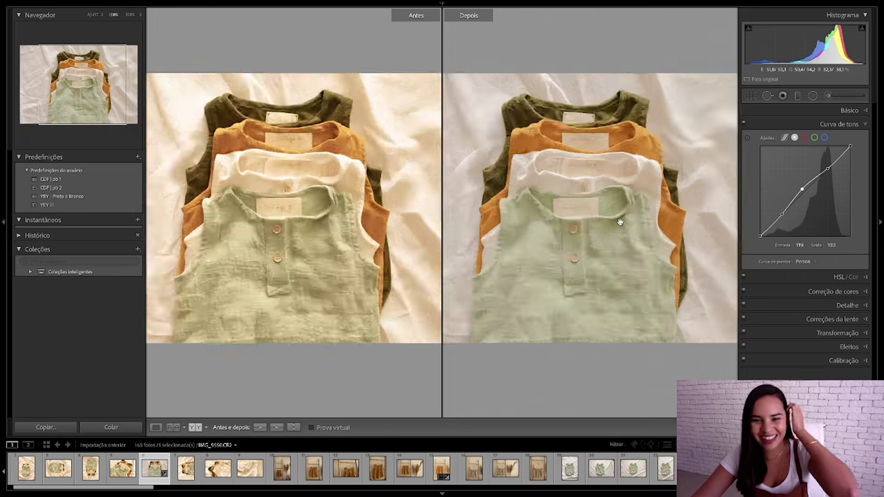
left_click(621, 223)
mouse_move(590, 233)
left_mouse_down()
mouse_move(638, 211)
mouse_move(613, 217)
left_mouse_up()
left_click(613, 216)
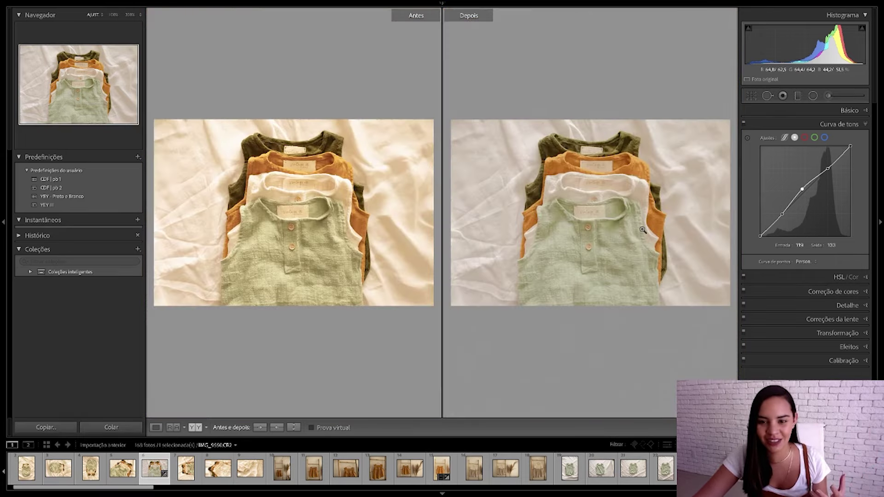
left_click(2, 224)
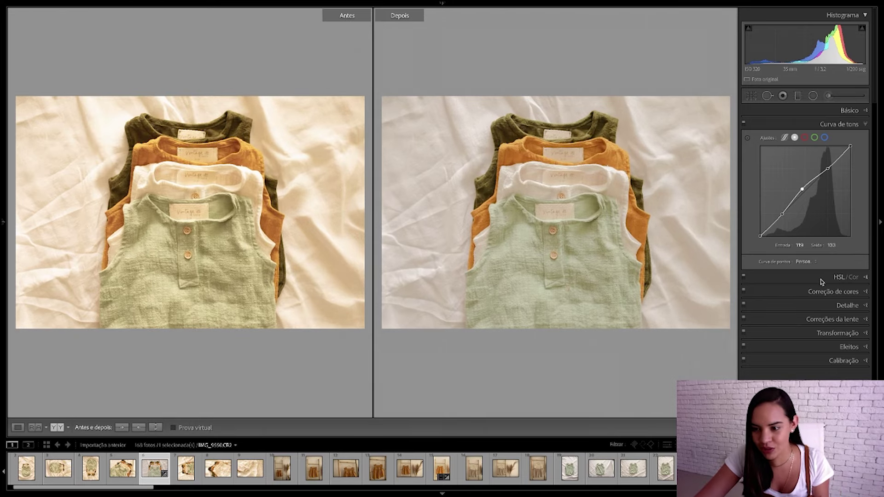
Step: Check the HSL colour adjustments, nudge contrast to +6, and return to single view
left_click(821, 278)
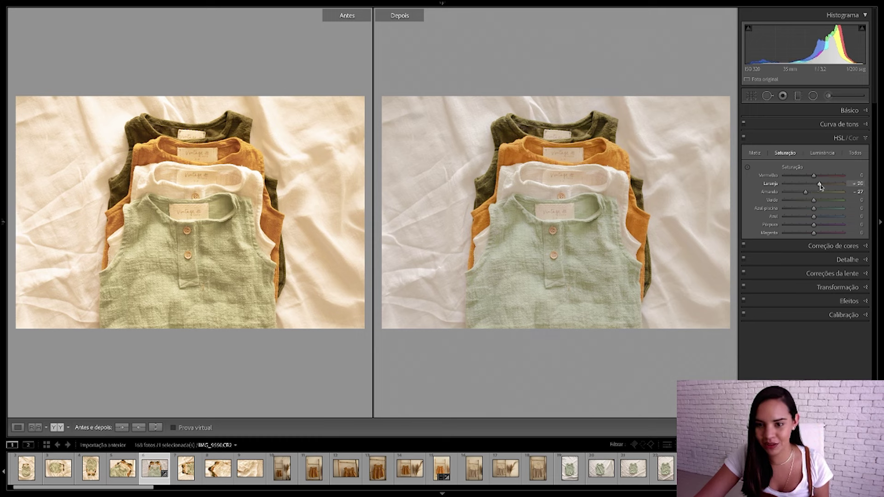
left_click(842, 111)
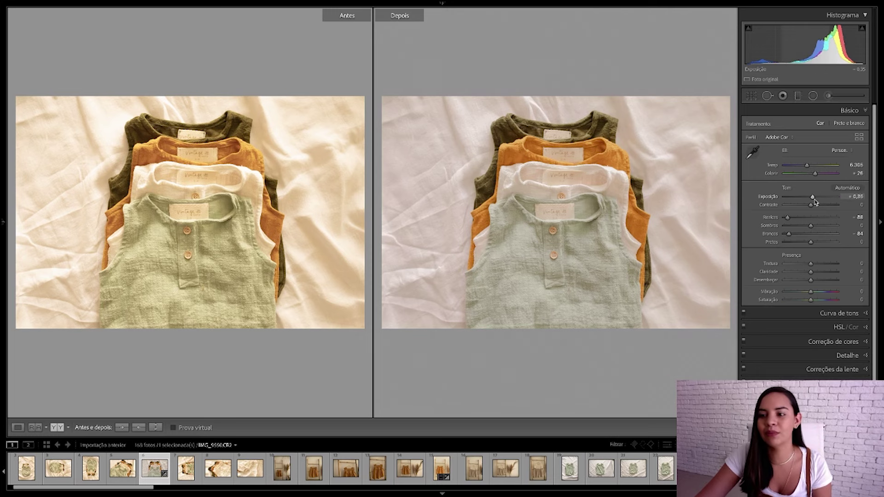
left_click_drag(806, 206, 812, 206)
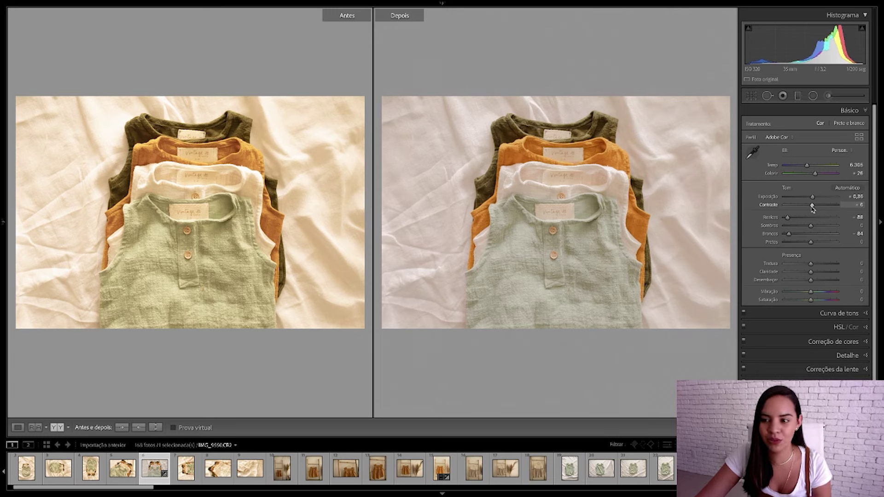
double_click(163, 473)
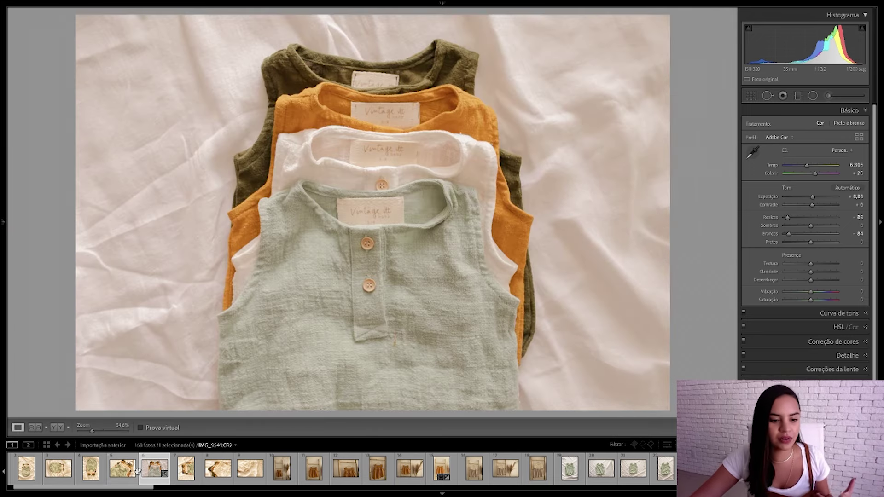
Step: Open the Export dialog from the shirts photo's filmstrip shortcut menu
right_click(149, 470)
mouse_move(170, 448)
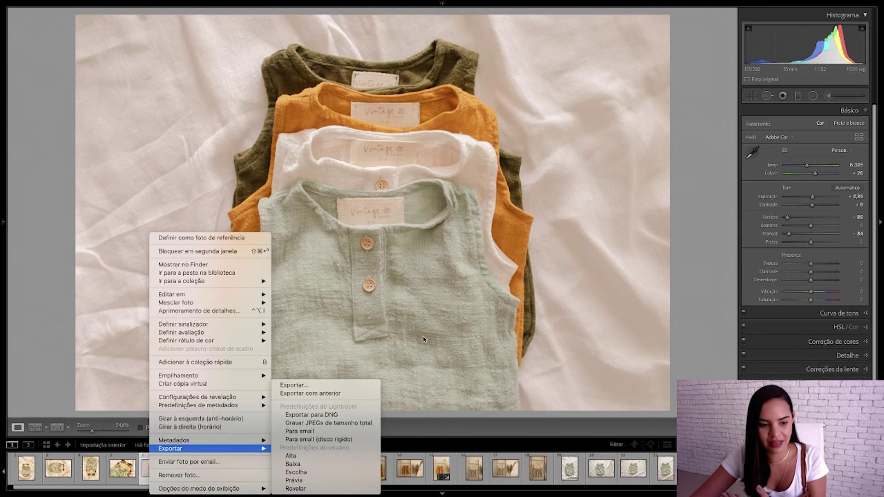
left_click(424, 339)
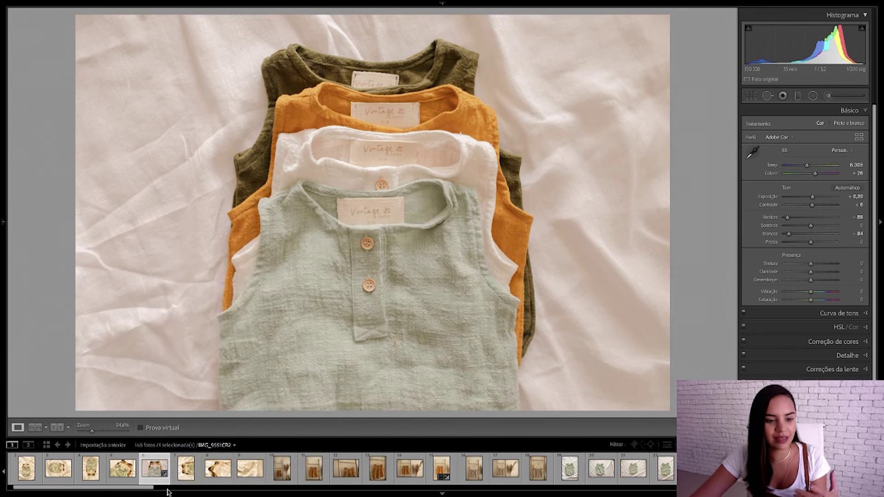
mouse_move(153, 468)
right_click(144, 466)
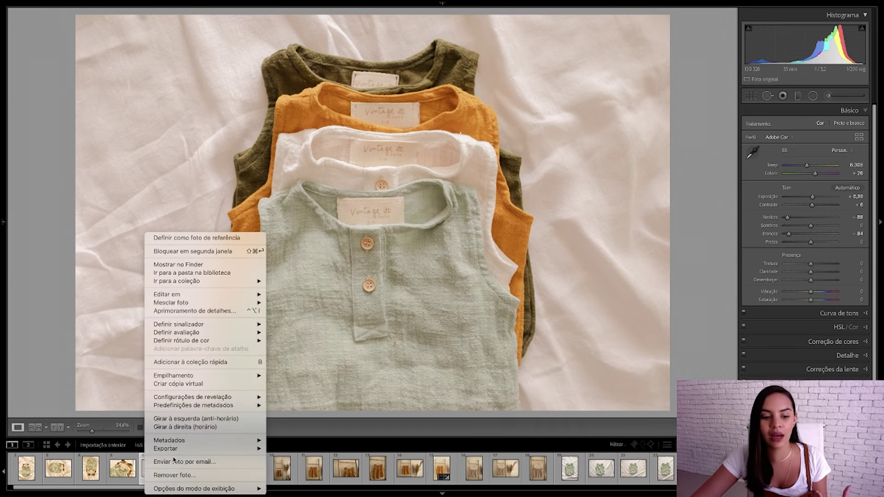
left_click(288, 385)
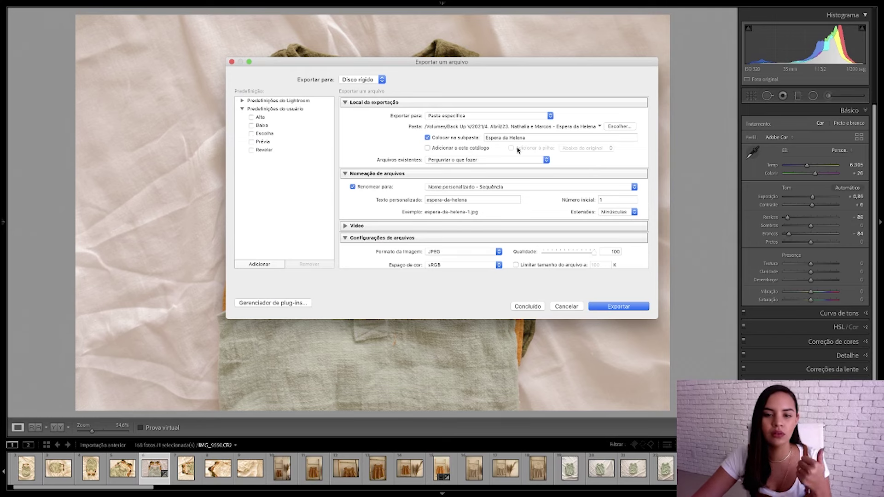
Step: Review the JPEG export settings, keep output sharpening for Screen, and cancel without exporting
scroll(543, 170, "down", 2)
scroll(562, 182, "down", 3)
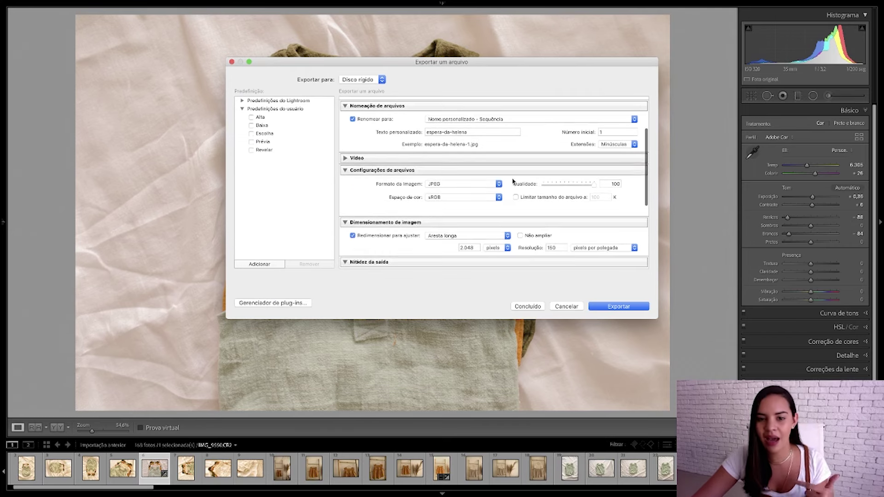
scroll(477, 190, "down", 2)
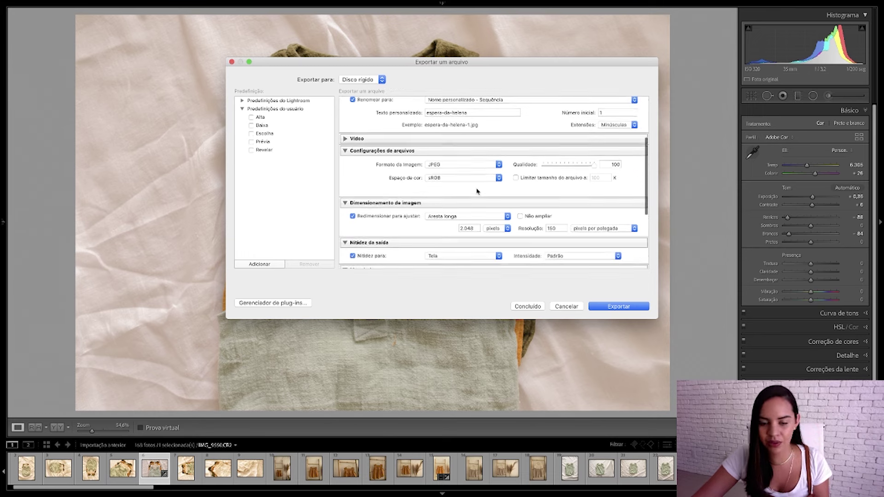
scroll(389, 175, "down", 3)
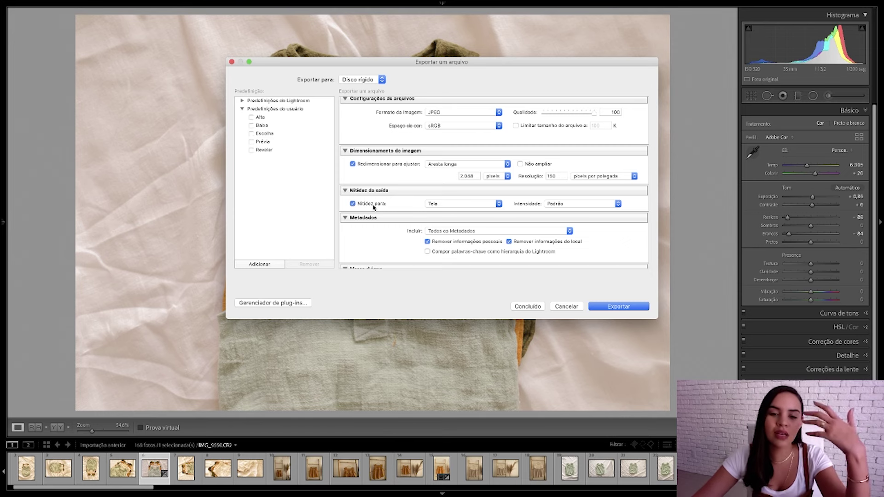
left_click(460, 204)
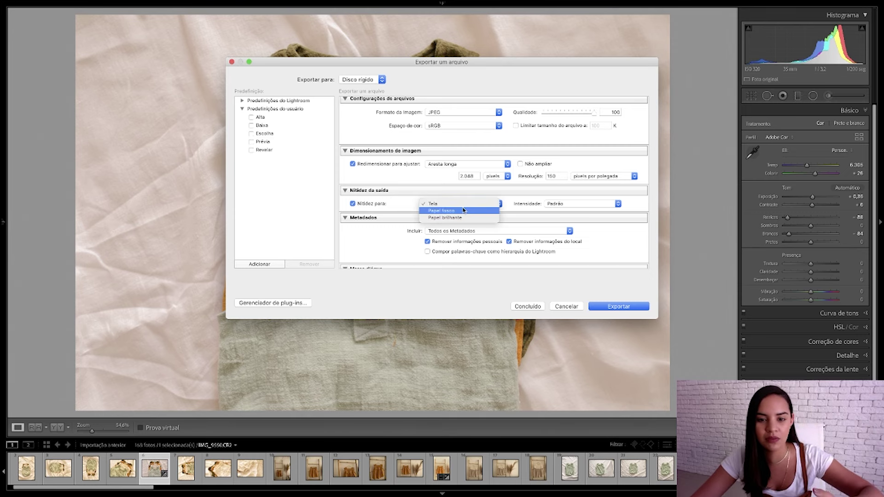
left_click(435, 203)
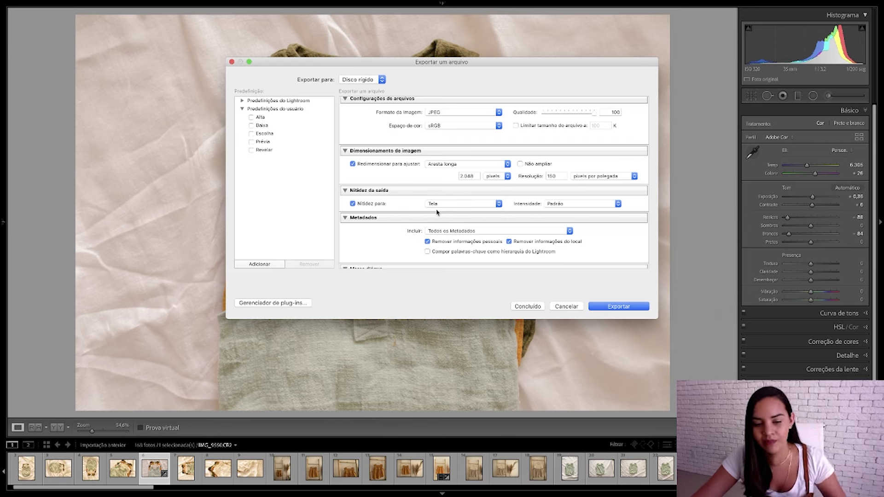
scroll(436, 211, "down", 3)
scroll(436, 211, "up", 10)
scroll(436, 211, "down", 10)
scroll(437, 212, "down", 1)
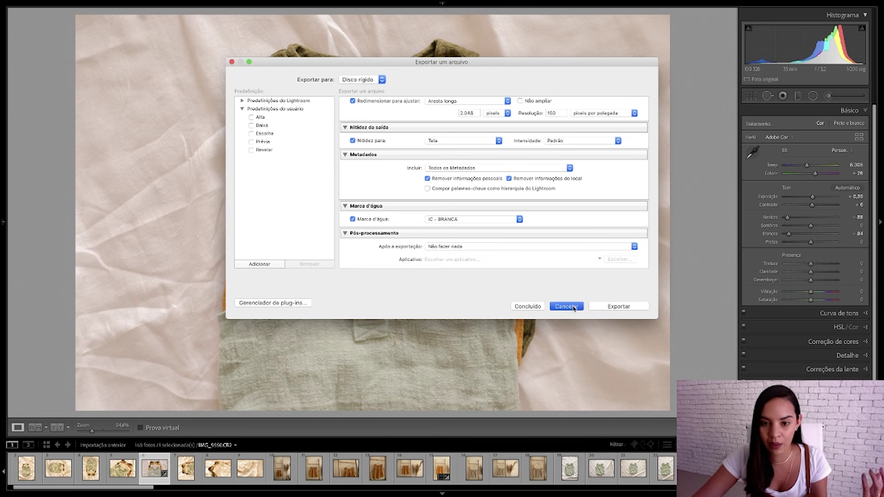
left_click(573, 306)
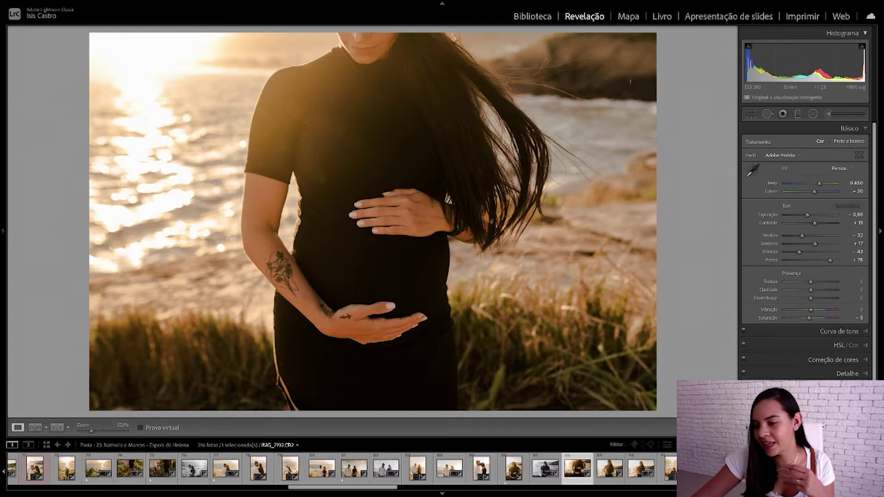
Step: Reset and restore the maternity photo's edit, then show it beside the original
key("ctrl+shift+r")
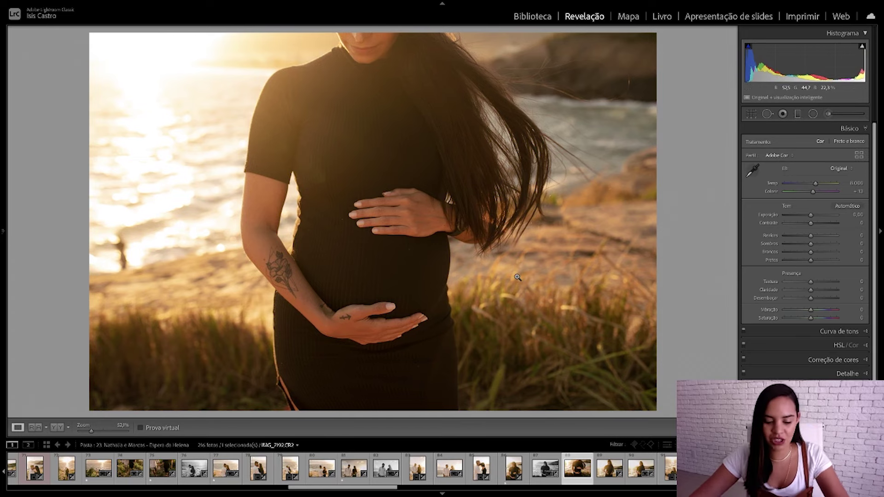
key("ctrl+z")
key("y")
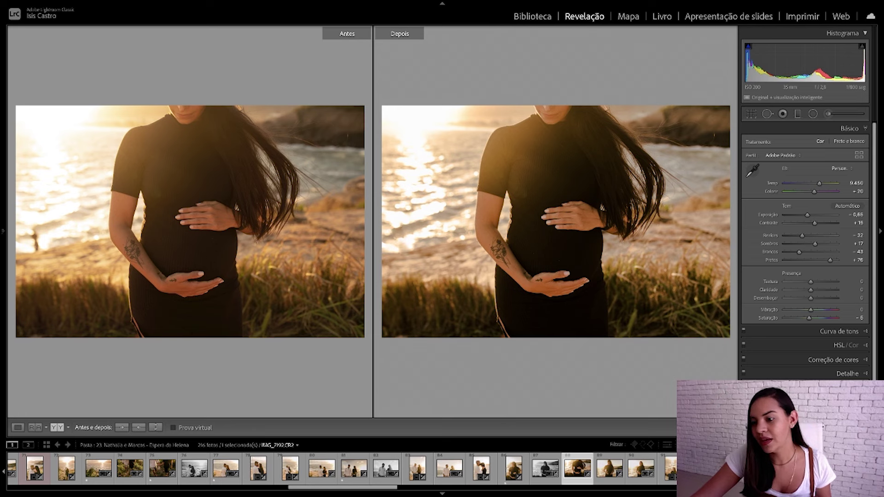
Step: Reset the maternity photo to defaults, then set exposure +0,60 and temperature about 7.146
key("ctrl+shift+r")
left_click_drag(811, 215, 814, 216)
left_click_drag(815, 184, 812, 184)
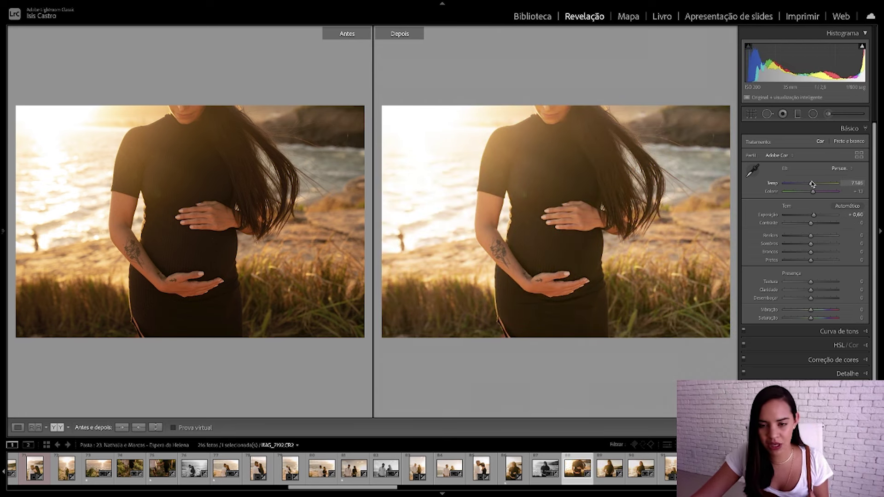